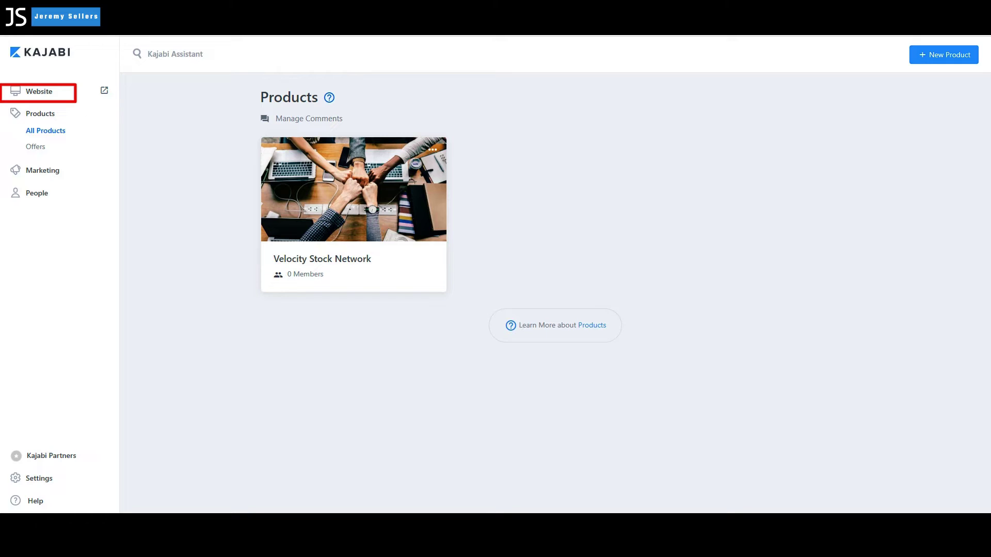
Drag across regions of the Products page, which lists only Velocity Stock Network.
mouse_move(1, 105)
left_mouse_down()
mouse_move(72, 133)
mouse_move(75, 123)
left_mouse_up()
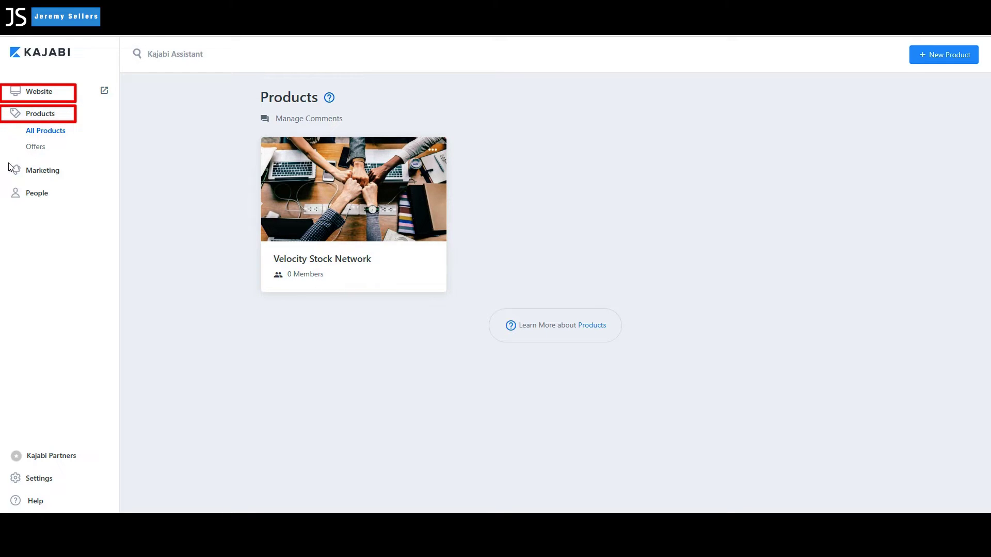
left_click_drag(1, 160, 73, 182)
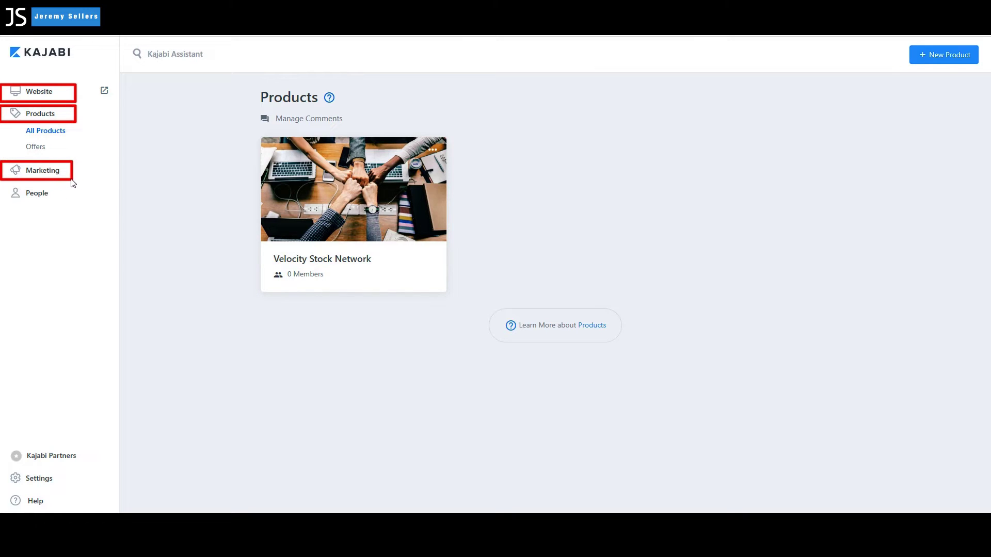
left_click_drag(4, 187, 57, 205)
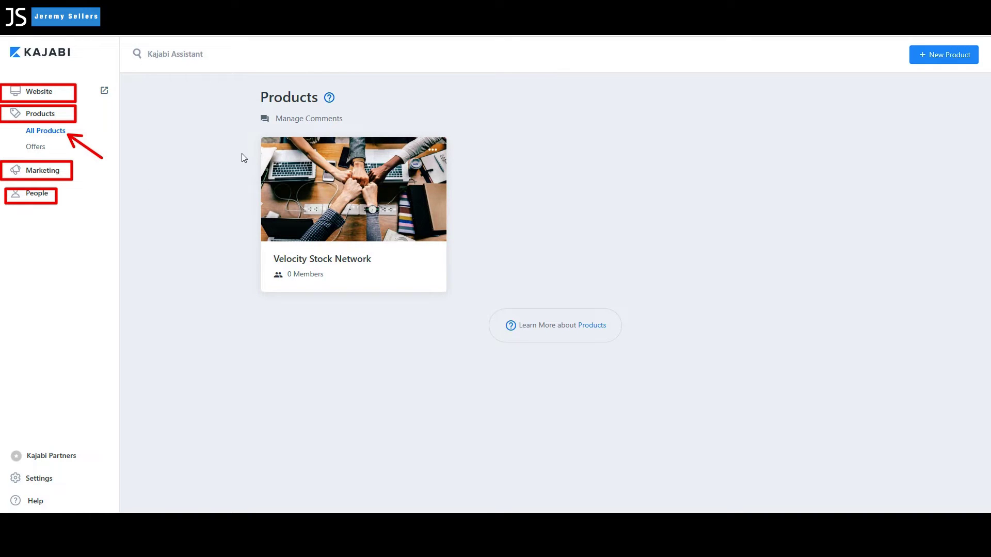
mouse_move(212, 90)
left_mouse_down()
mouse_move(371, 147)
mouse_move(704, 228)
mouse_move(869, 278)
mouse_move(920, 304)
mouse_move(955, 431)
mouse_move(955, 509)
left_mouse_up()
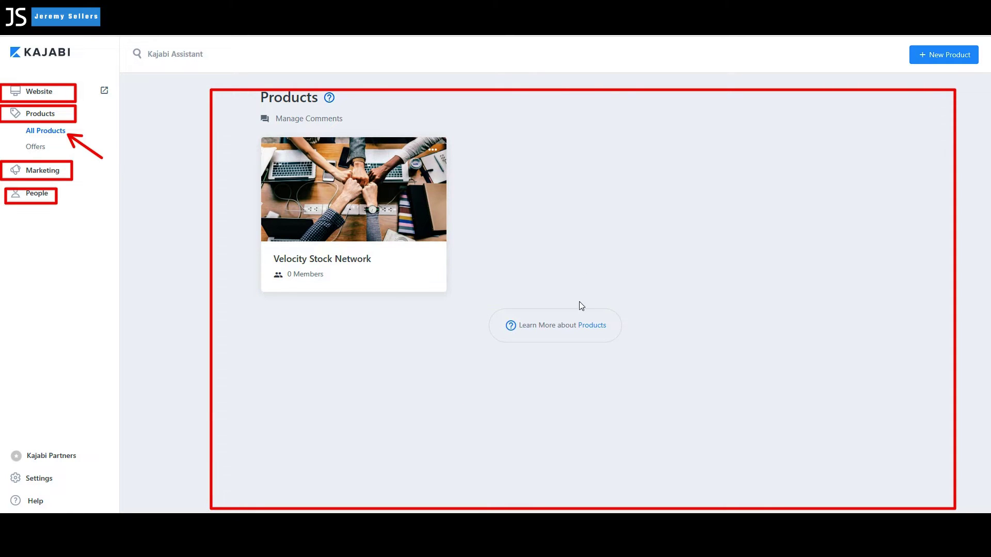
left_click_drag(578, 277, 599, 194)
left_click_drag(787, 232, 800, 208)
left_click_drag(410, 326, 399, 266)
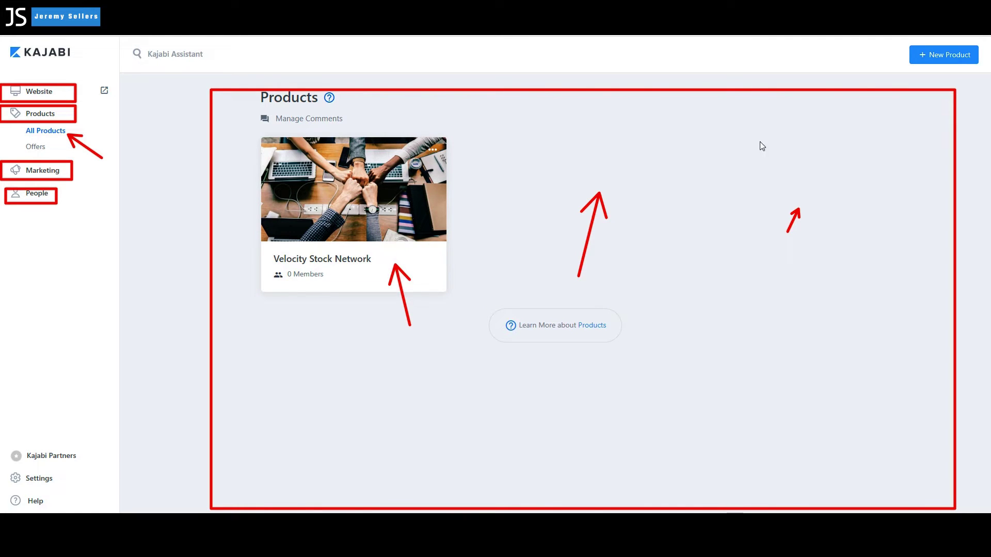
key("Escape")
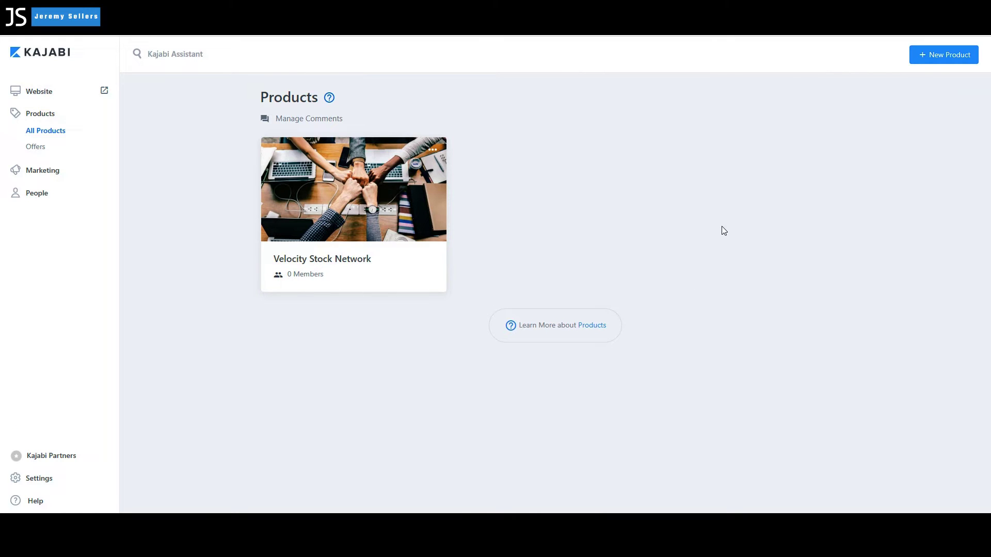
mouse_move(752, 225)
left_mouse_down()
mouse_move(845, 150)
mouse_move(917, 70)
left_mouse_up()
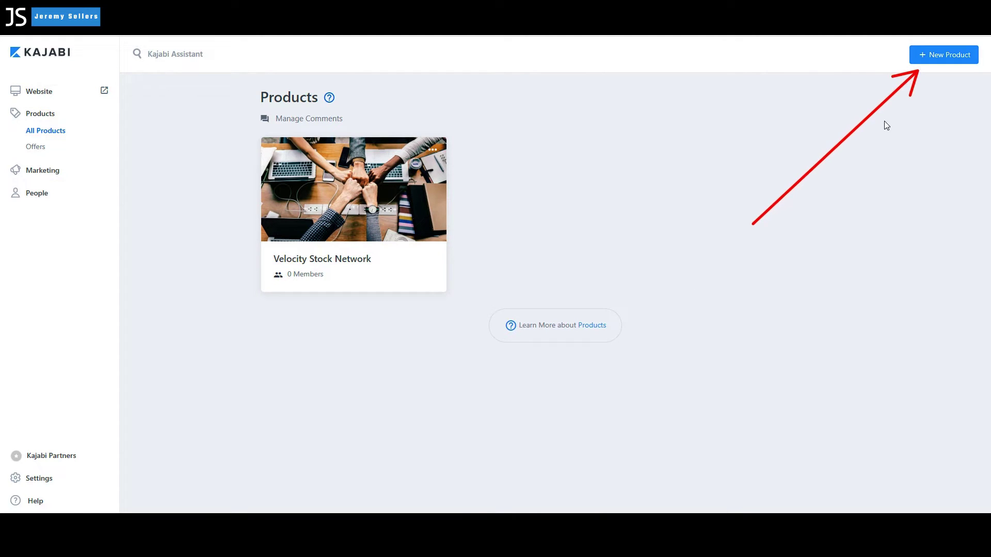
left_click(939, 57)
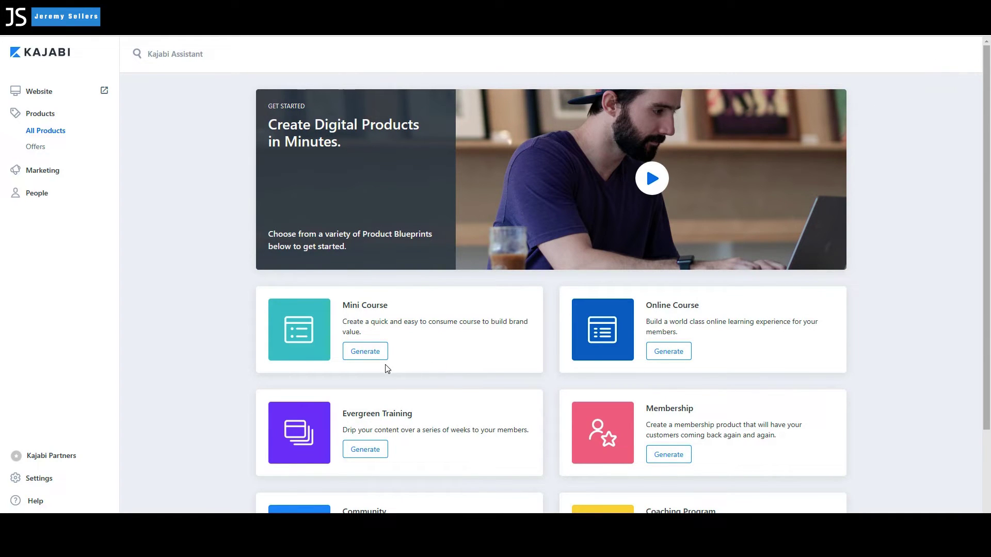
mouse_move(243, 287)
left_mouse_down()
mouse_move(558, 376)
mouse_move(558, 386)
left_mouse_up()
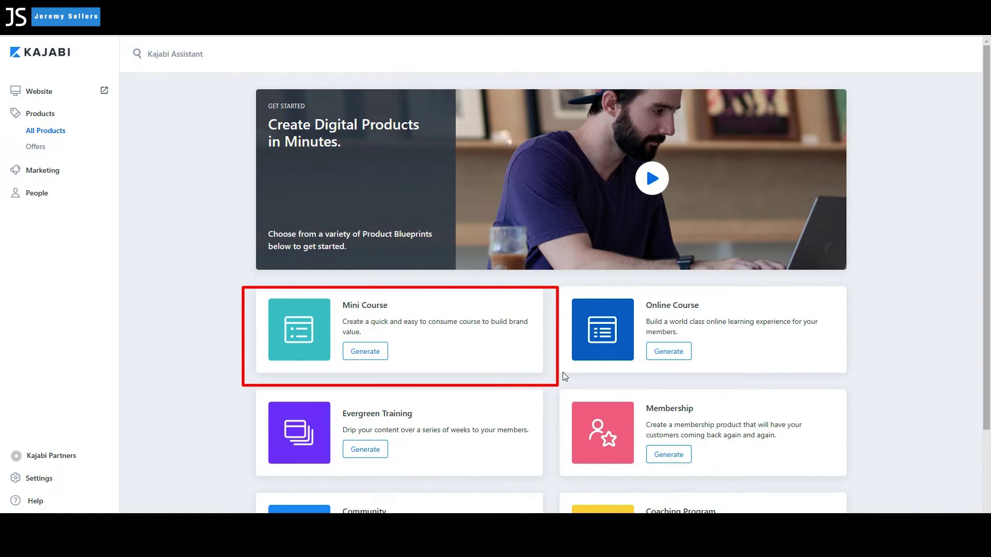
mouse_move(567, 288)
left_mouse_down()
mouse_move(591, 369)
mouse_move(862, 396)
mouse_move(863, 384)
left_mouse_up()
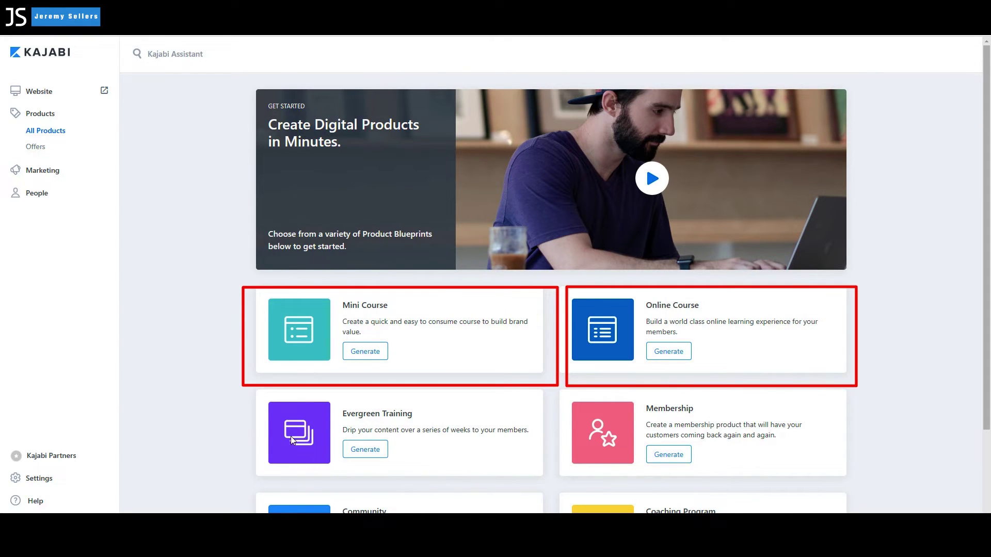
mouse_move(254, 409)
left_mouse_down()
mouse_move(460, 469)
mouse_move(563, 478)
left_mouse_up()
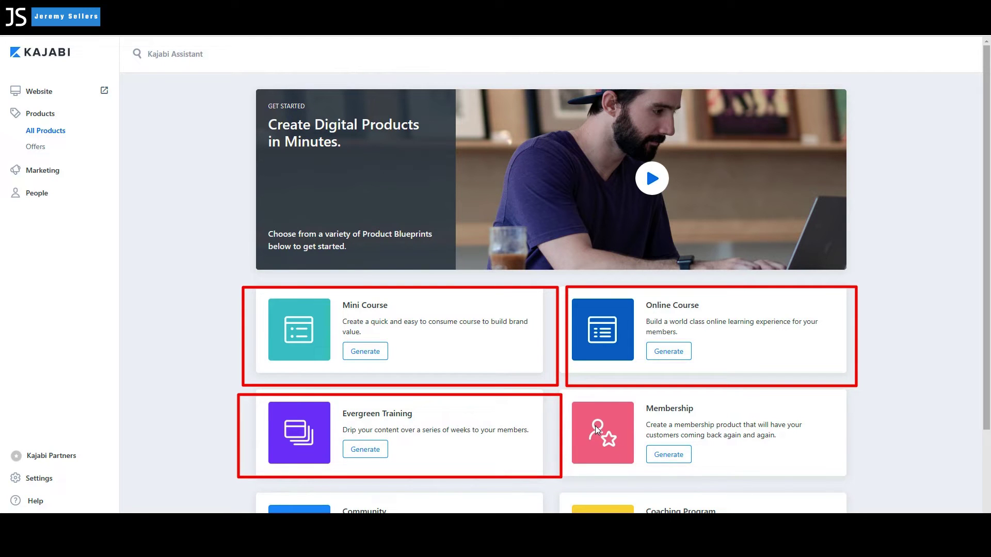
mouse_move(572, 417)
left_mouse_down()
mouse_move(720, 481)
mouse_move(858, 475)
left_mouse_up()
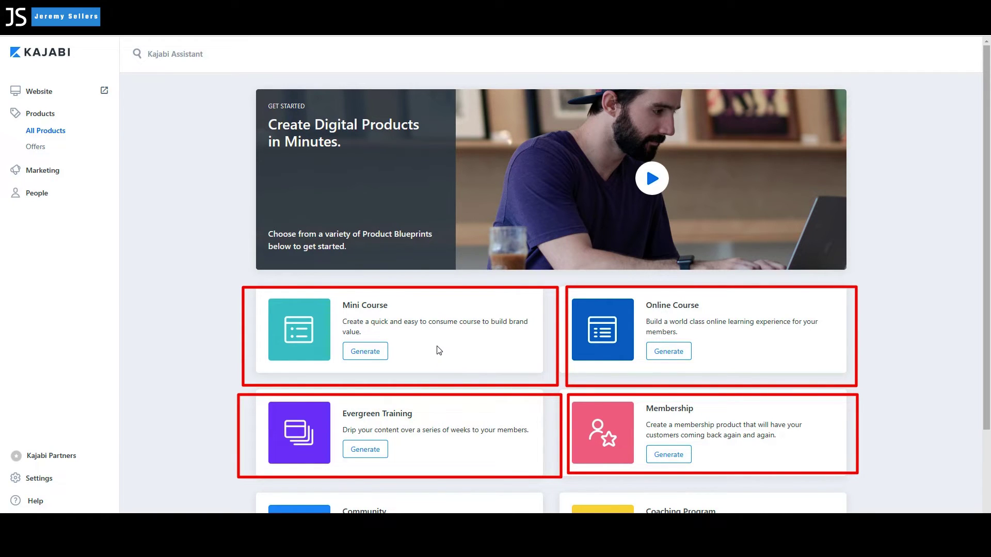
mouse_move(437, 347)
left_mouse_down()
mouse_move(538, 385)
mouse_move(563, 406)
left_mouse_up()
key("Escape")
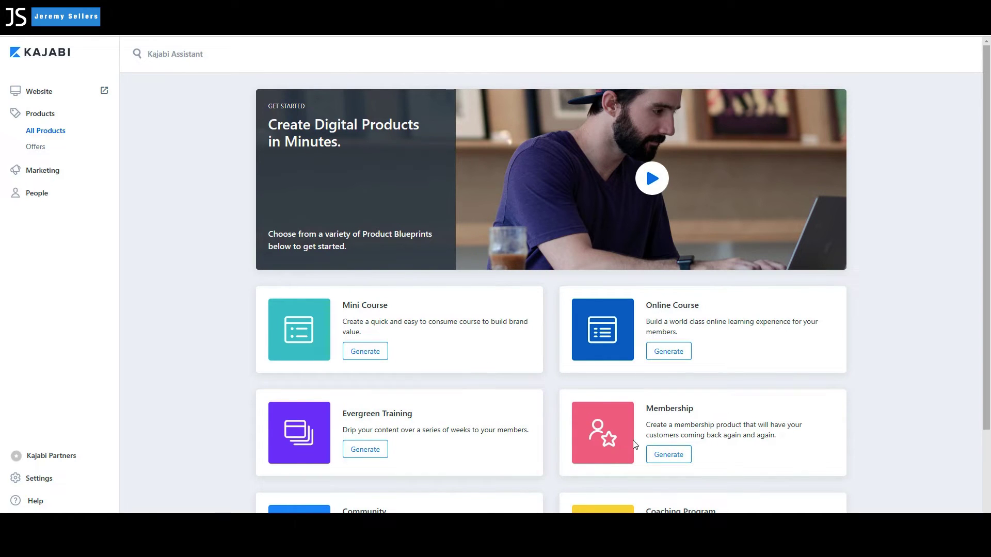
left_click_drag(569, 447, 496, 497)
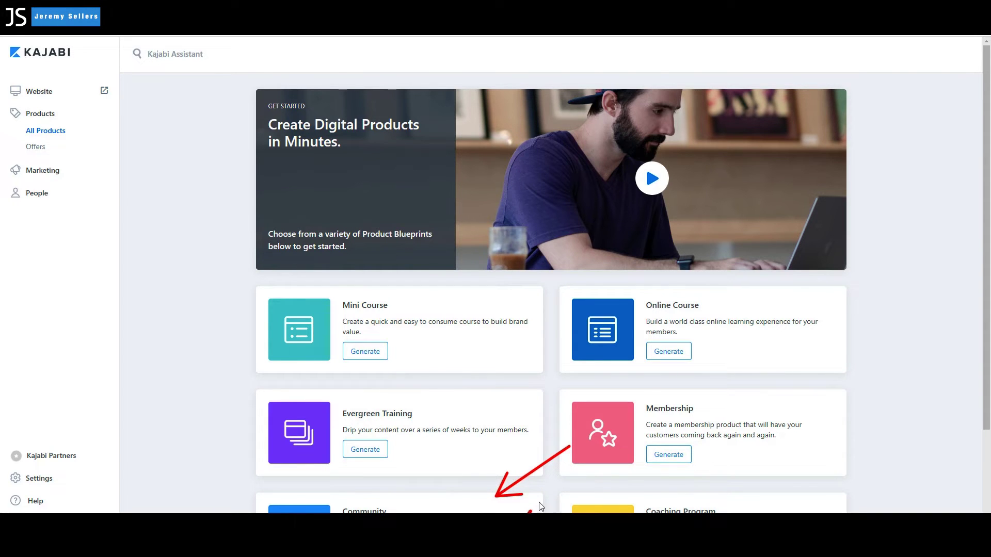
left_click_drag(541, 506, 596, 472)
mouse_move(567, 390)
left_mouse_down()
mouse_move(569, 436)
mouse_move(834, 470)
left_mouse_up()
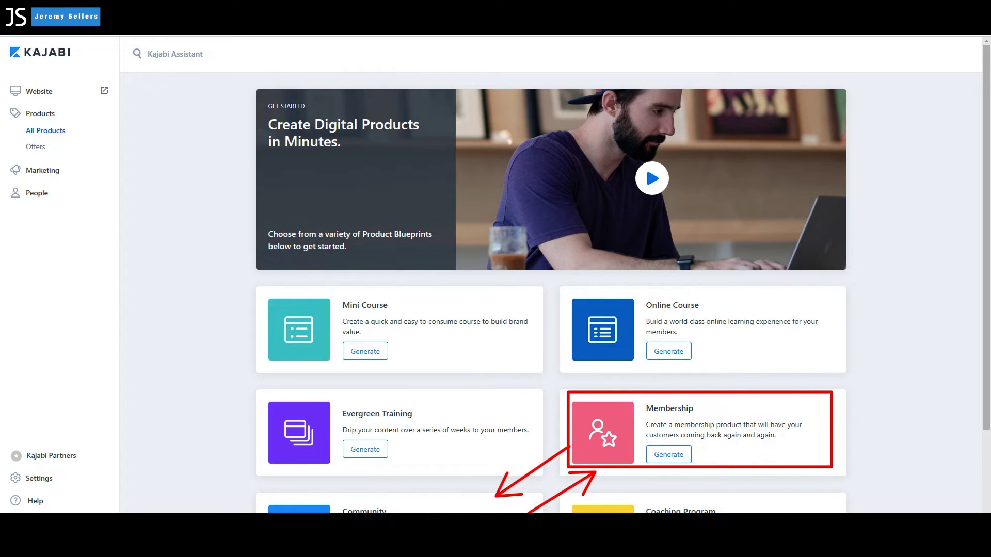
left_click_drag(559, 495, 857, 516)
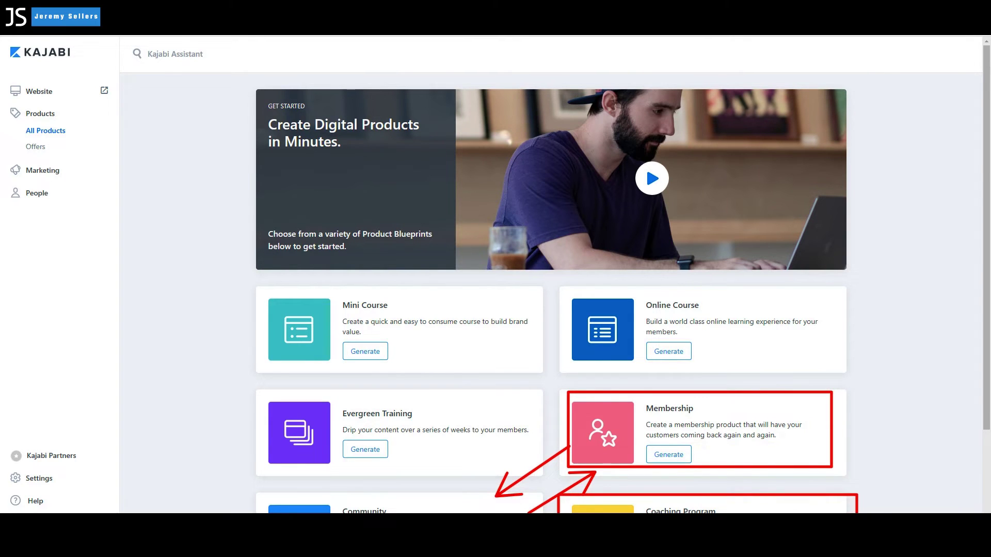
key("Escape")
scroll(582, 468, "down", 3)
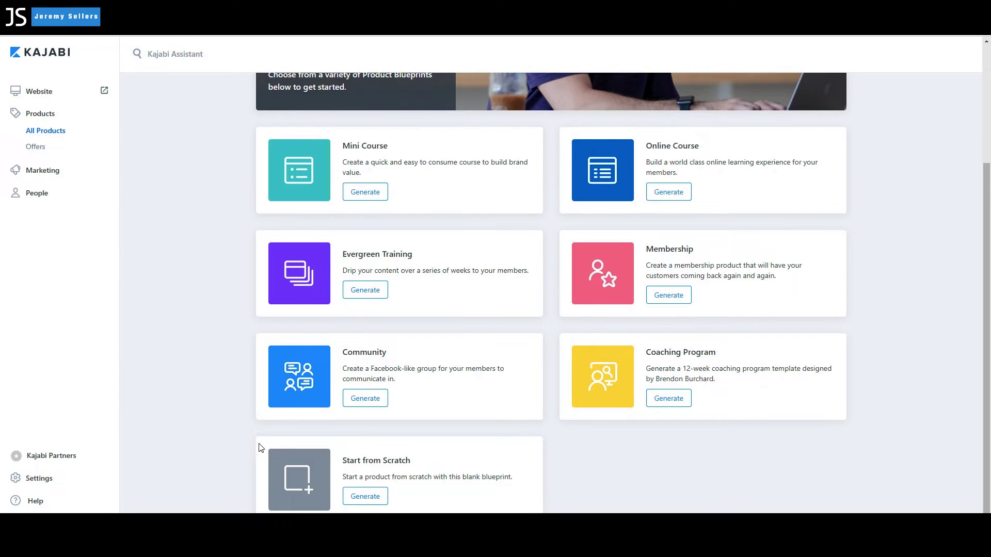
mouse_move(257, 442)
left_mouse_down()
mouse_move(287, 476)
mouse_move(415, 515)
mouse_move(547, 515)
left_mouse_up()
left_click_drag(757, 342, 707, 324)
Generate a Membership product named 'Awesome Days Membership', fix the 'Dyas' typo, and save it.
left_click(670, 295)
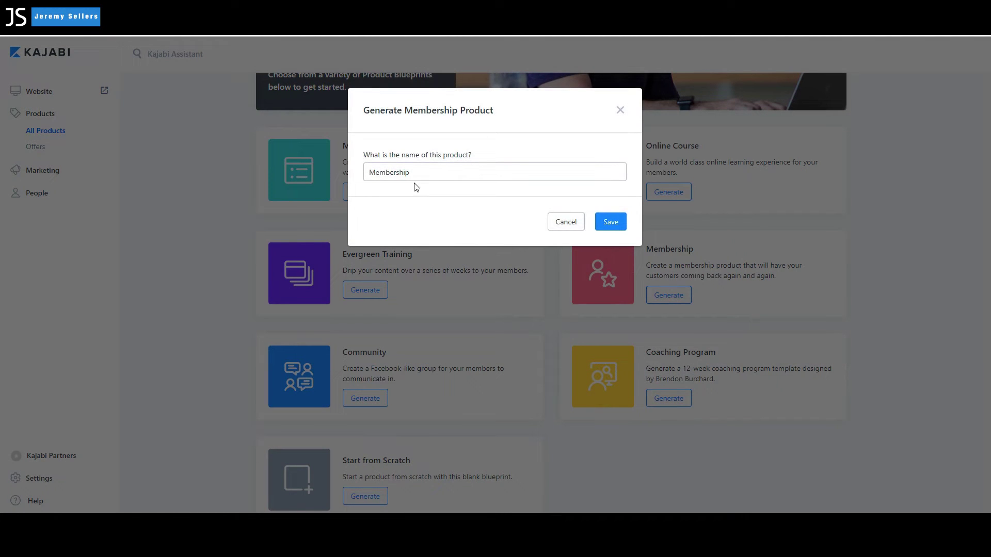
double_click(438, 179)
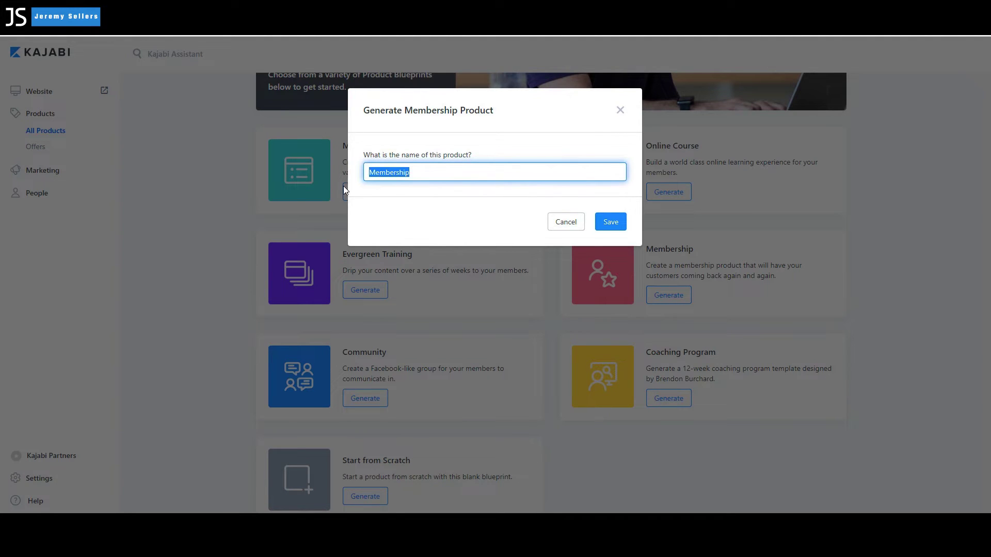
type("Awesome Dyas Membership")
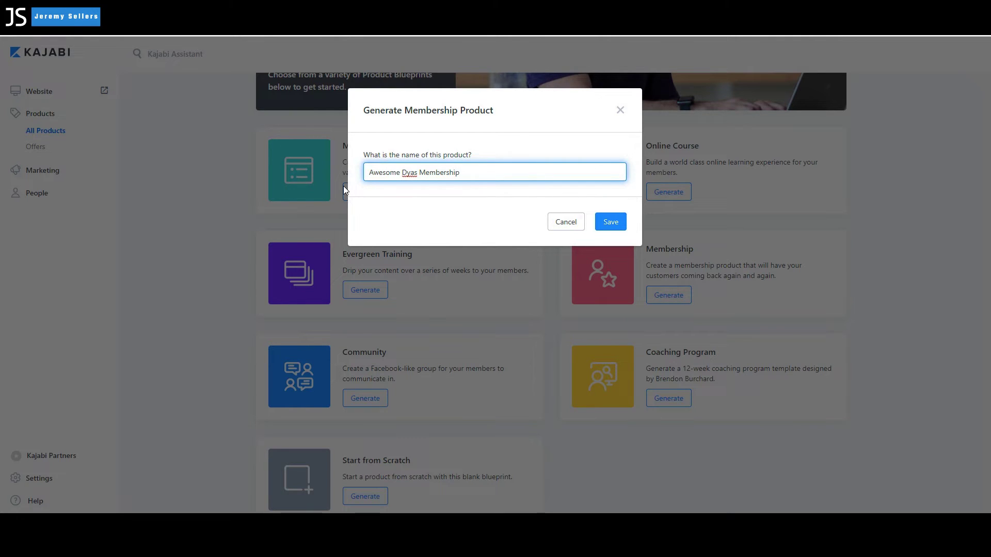
left_click_drag(407, 174, 415, 176)
type("ays")
left_click(610, 222)
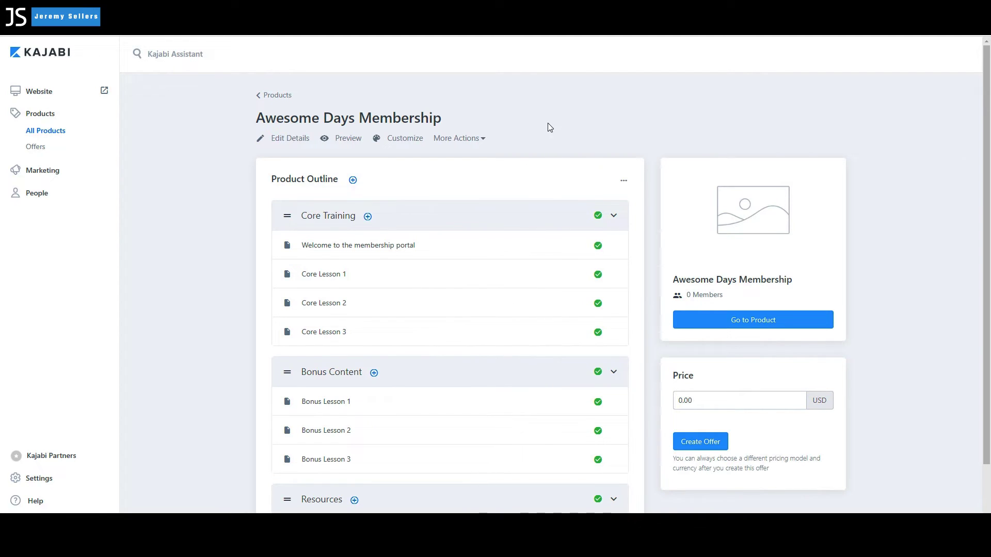
Show the More Actions list for Awesome Days Membership, then dismiss it.
mouse_move(583, 79)
left_mouse_down()
mouse_move(454, 102)
mouse_move(453, 121)
left_mouse_up()
left_click(484, 140)
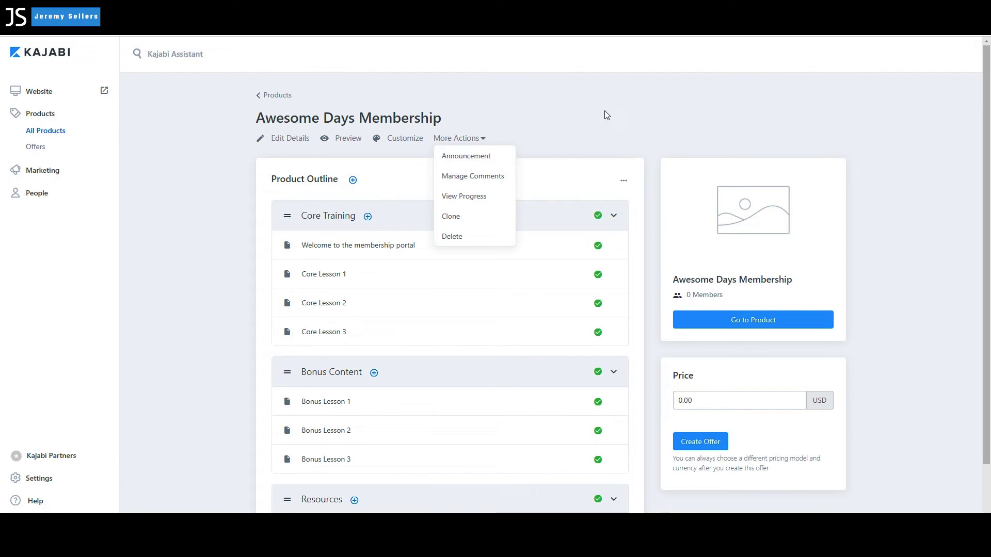
left_click(496, 100)
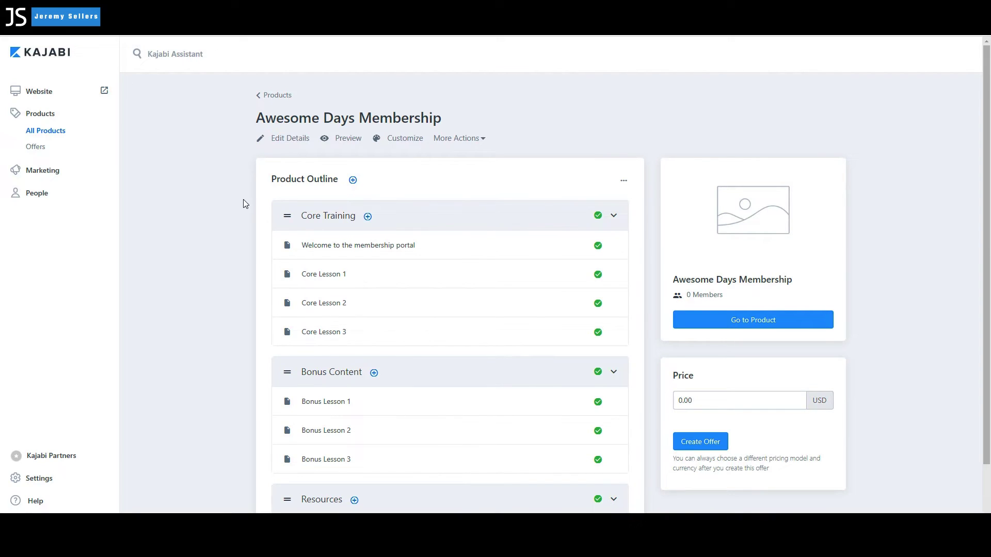
Drag across sections of the Awesome Days Membership page, then open Edit Details.
mouse_move(243, 199)
left_mouse_down()
mouse_move(624, 334)
mouse_move(640, 353)
left_mouse_up()
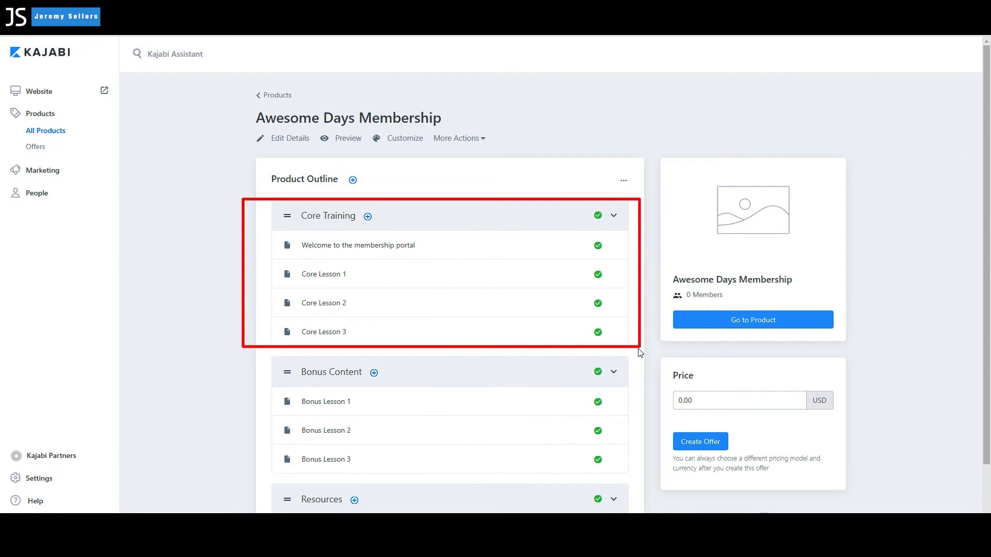
mouse_move(245, 358)
left_mouse_down()
mouse_move(450, 466)
mouse_move(640, 491)
left_mouse_up()
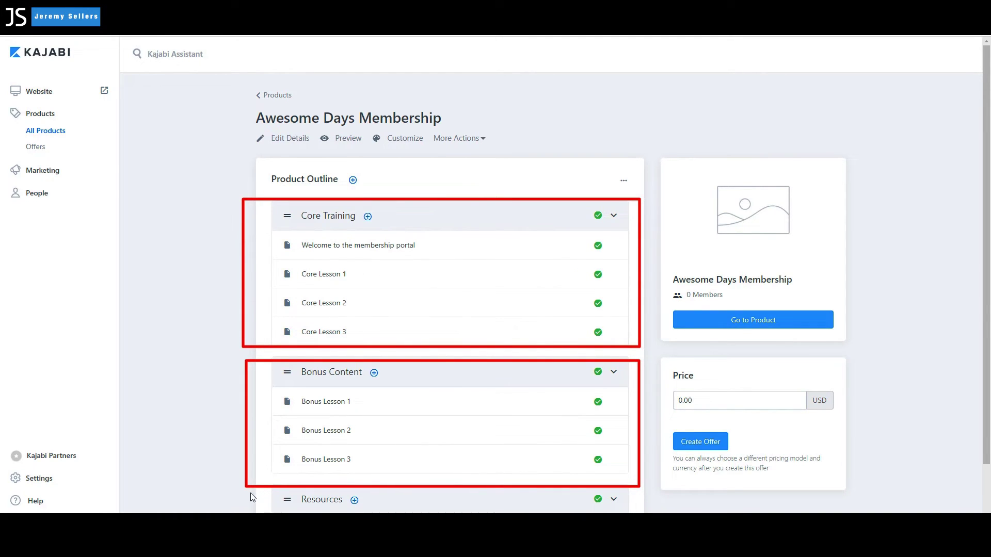
mouse_move(246, 495)
left_mouse_down()
mouse_move(389, 516)
mouse_move(647, 516)
left_mouse_up()
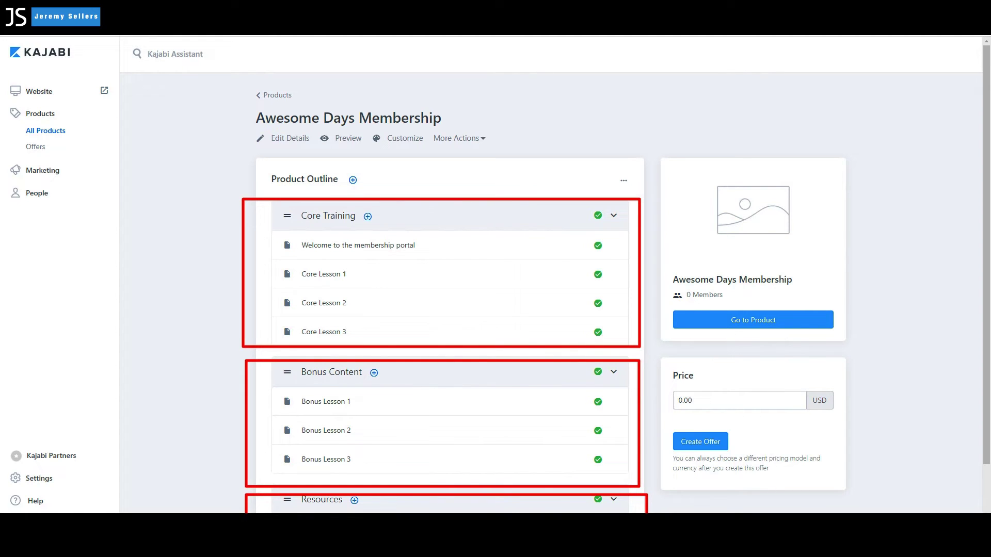
key("Escape")
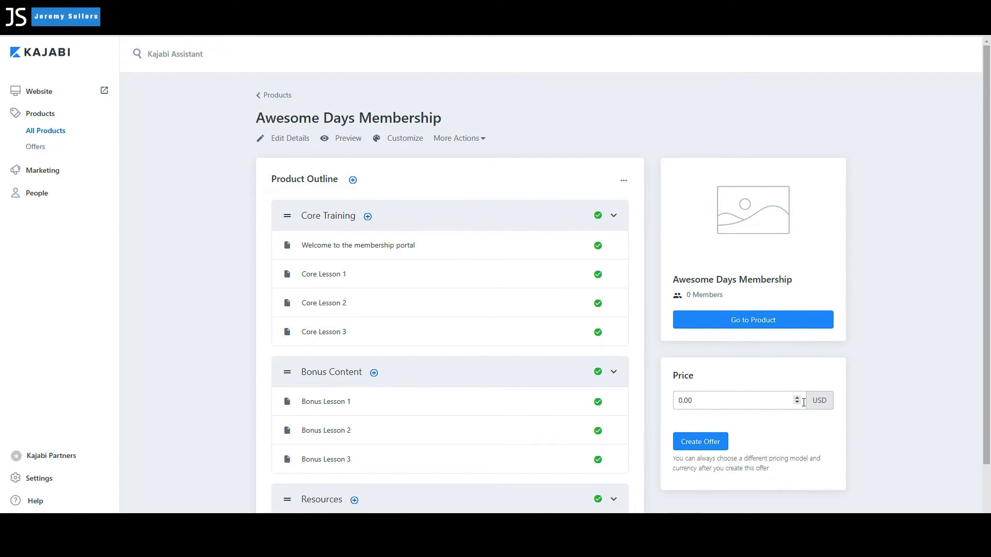
mouse_move(651, 362)
left_mouse_down()
mouse_move(804, 419)
mouse_move(856, 418)
left_mouse_up()
left_click_drag(649, 428, 858, 488)
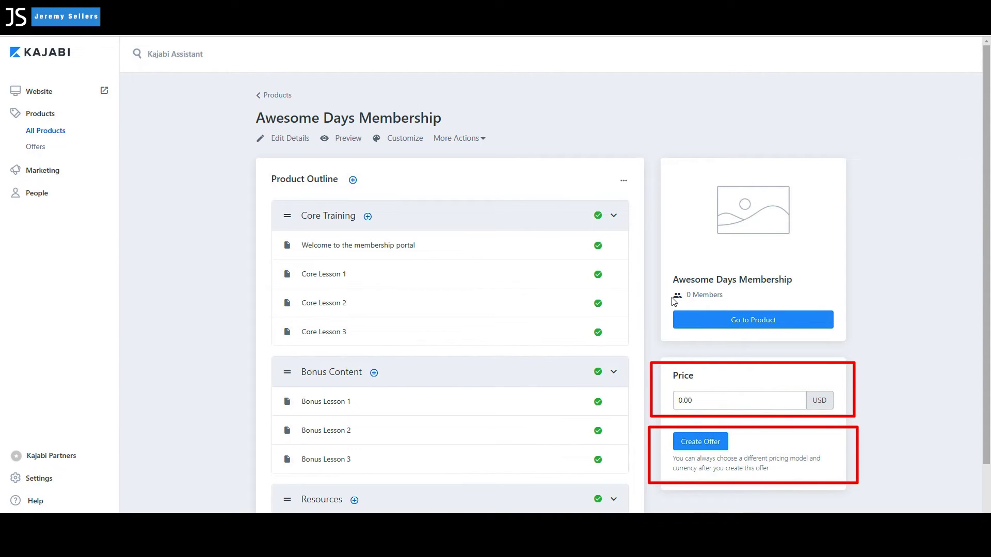
mouse_move(649, 307)
left_mouse_down()
mouse_move(720, 333)
mouse_move(857, 343)
left_mouse_up()
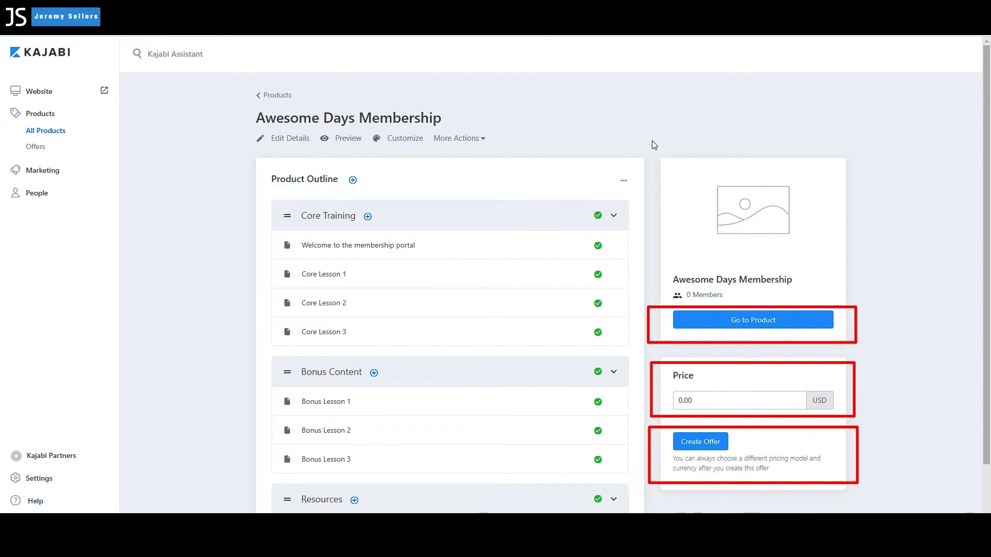
mouse_move(652, 141)
left_mouse_down()
mouse_move(697, 239)
mouse_move(746, 300)
mouse_move(850, 302)
left_mouse_up()
key("Escape")
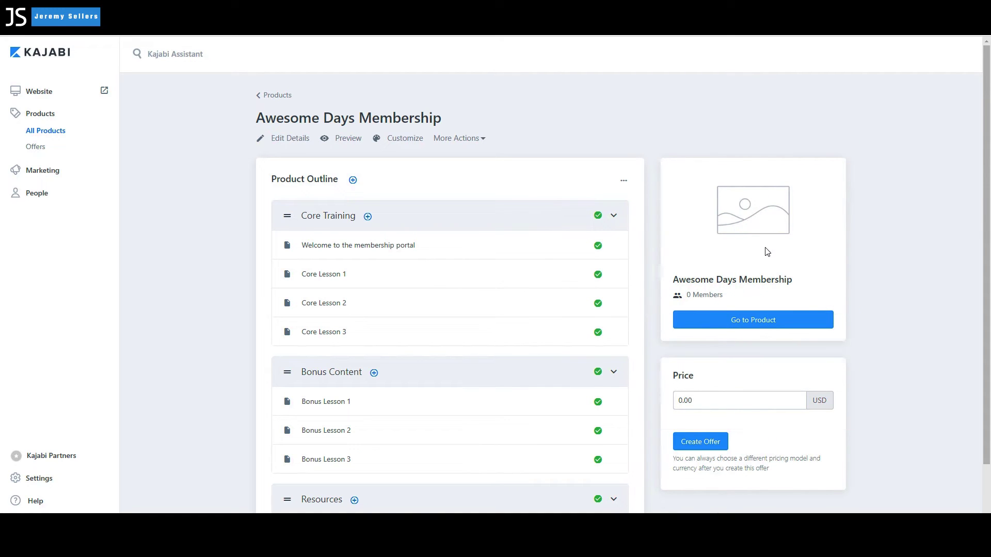
left_click(291, 141)
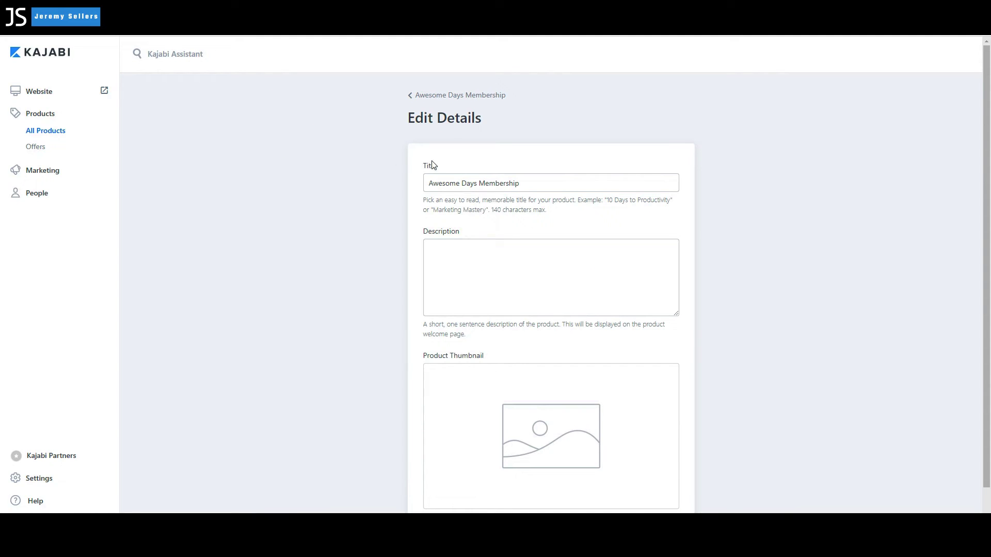
Type the placeholder description 'Bla' for the product.
left_click(459, 255)
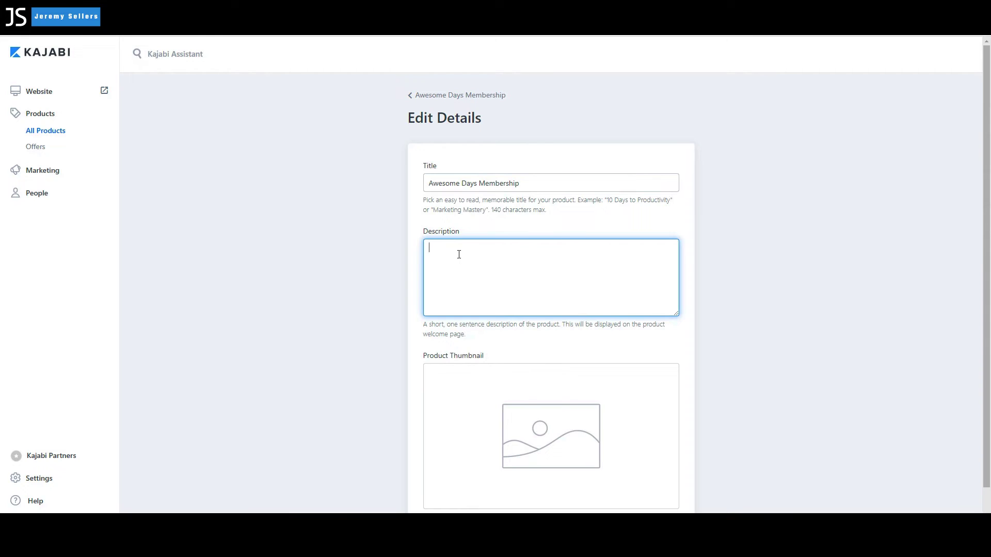
type("Blah blah b;lah")
scroll(582, 490, "down", 2)
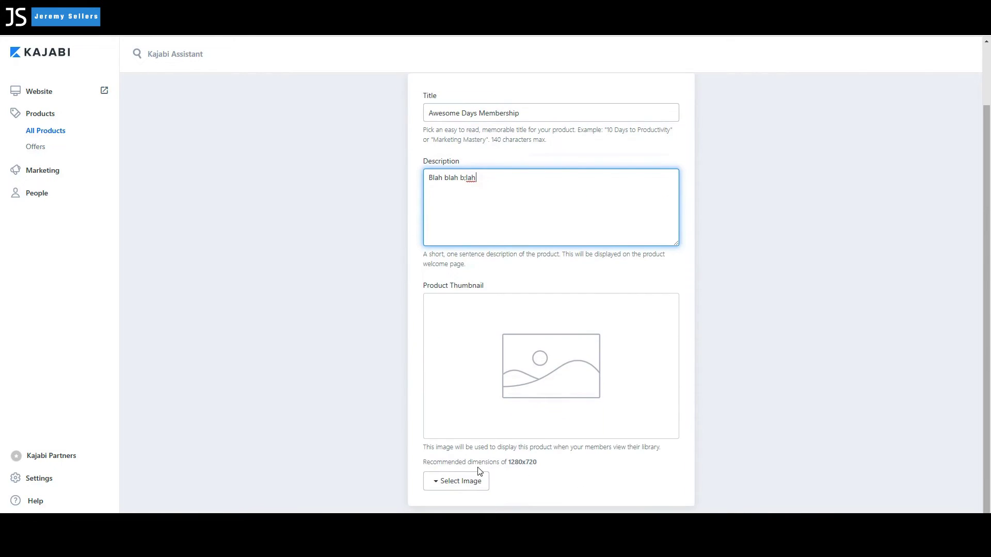
Upload the surfer graphic as the product thumbnail and save it.
left_click(472, 481)
left_click(471, 501)
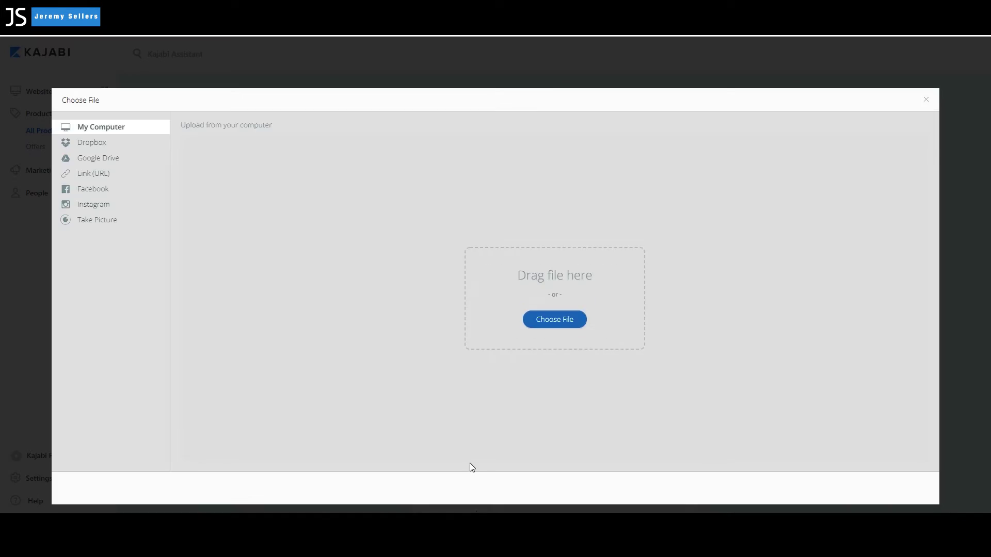
left_click(582, 318)
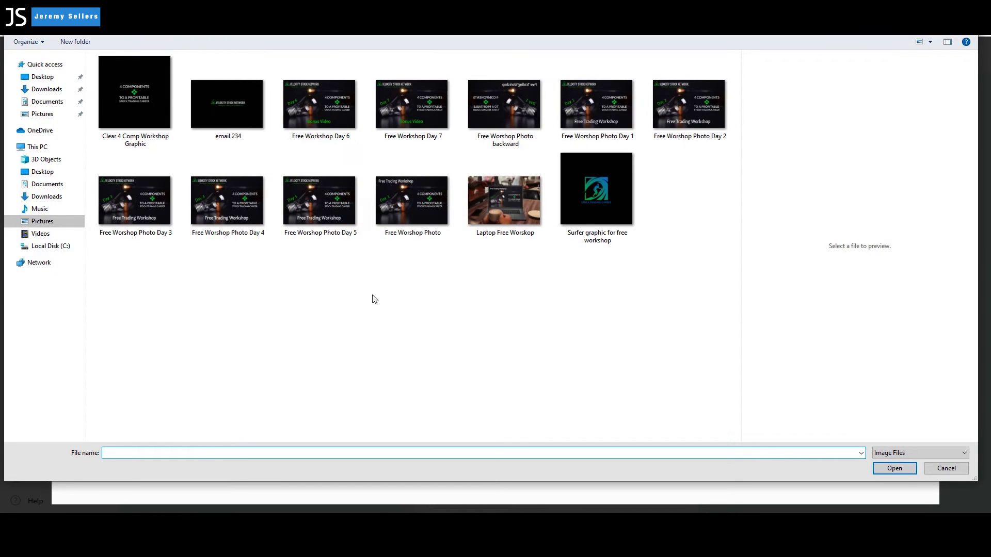
double_click(622, 191)
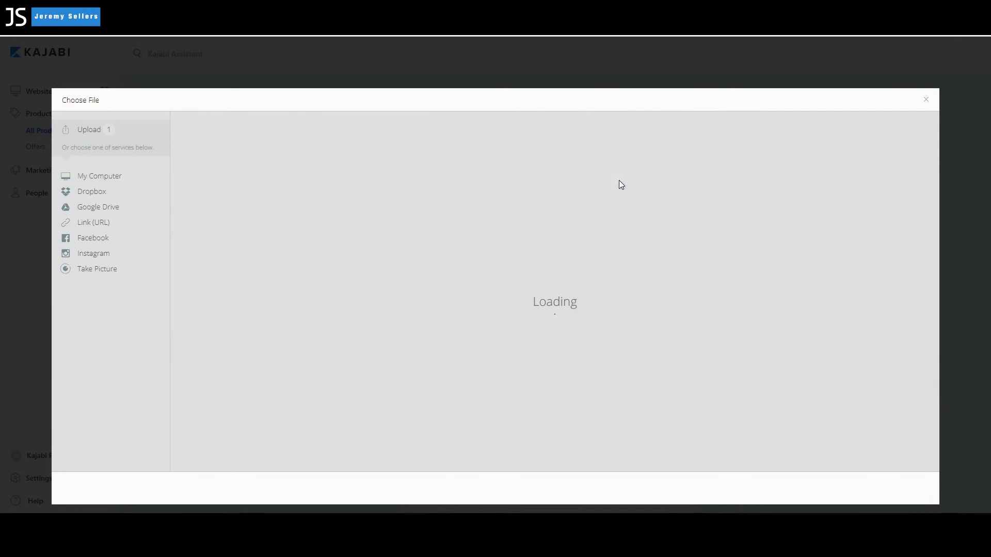
left_click(910, 488)
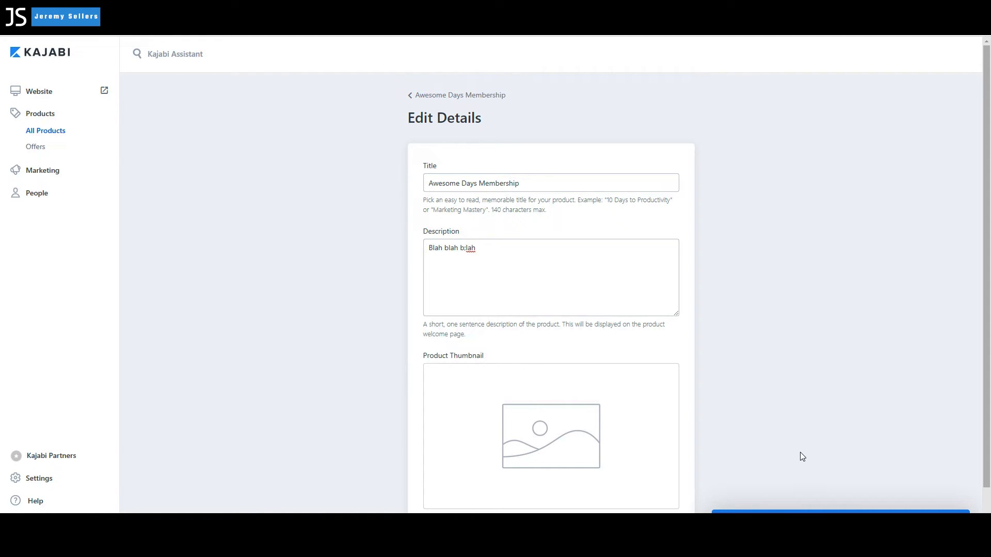
Review the edit page with its new thumbnail and return to the product overview.
left_click_drag(814, 388, 776, 466)
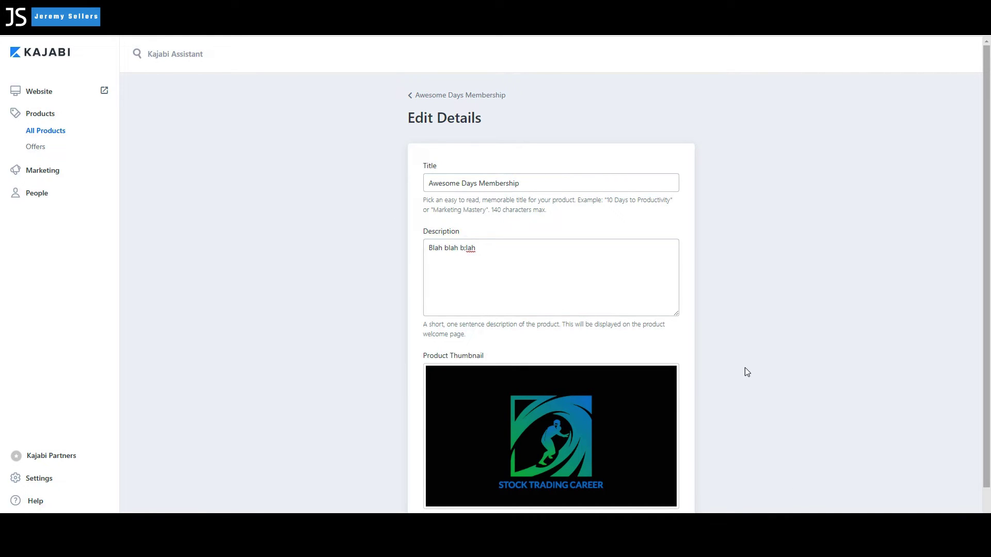
scroll(577, 388, "down", 2)
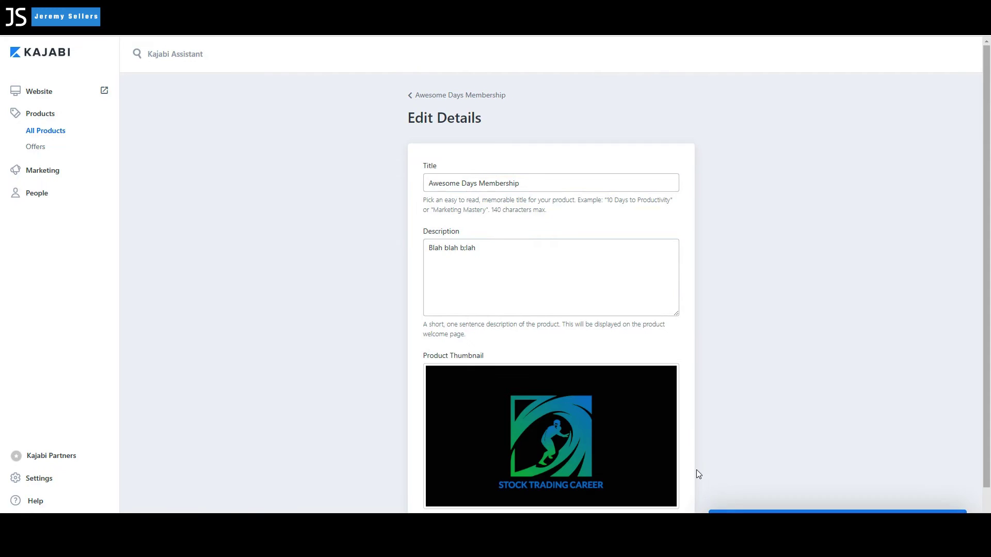
scroll(732, 451, "down", 2)
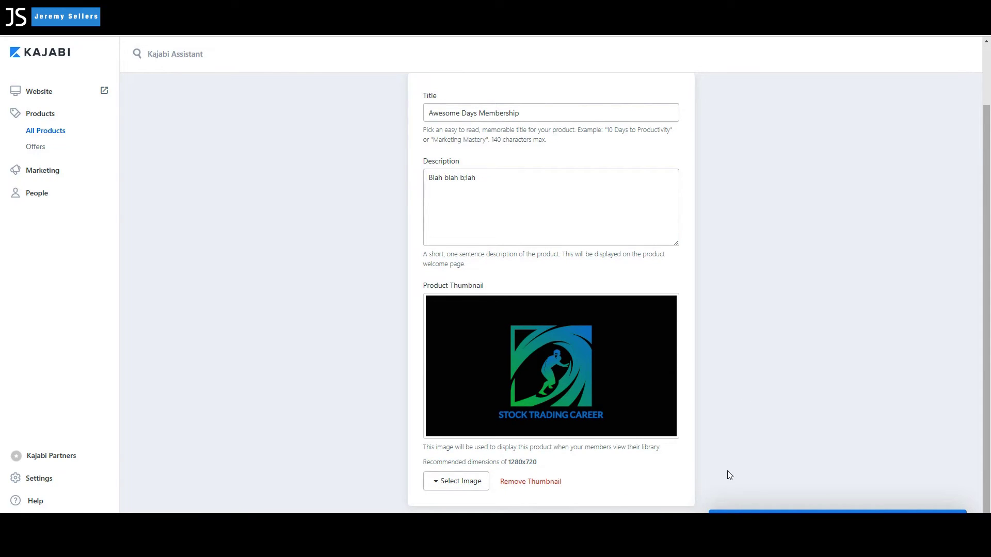
scroll(606, 288, "up", 2)
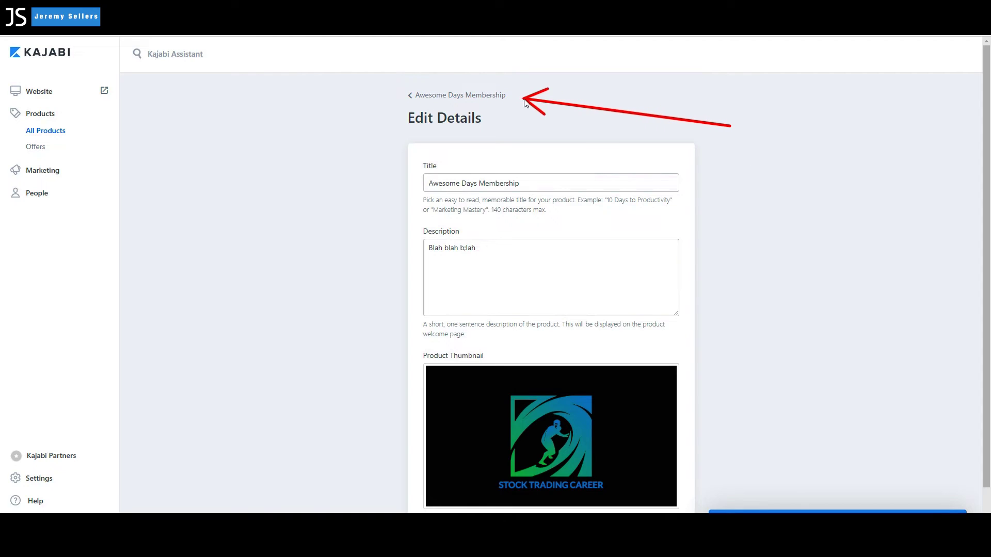
left_click(498, 98)
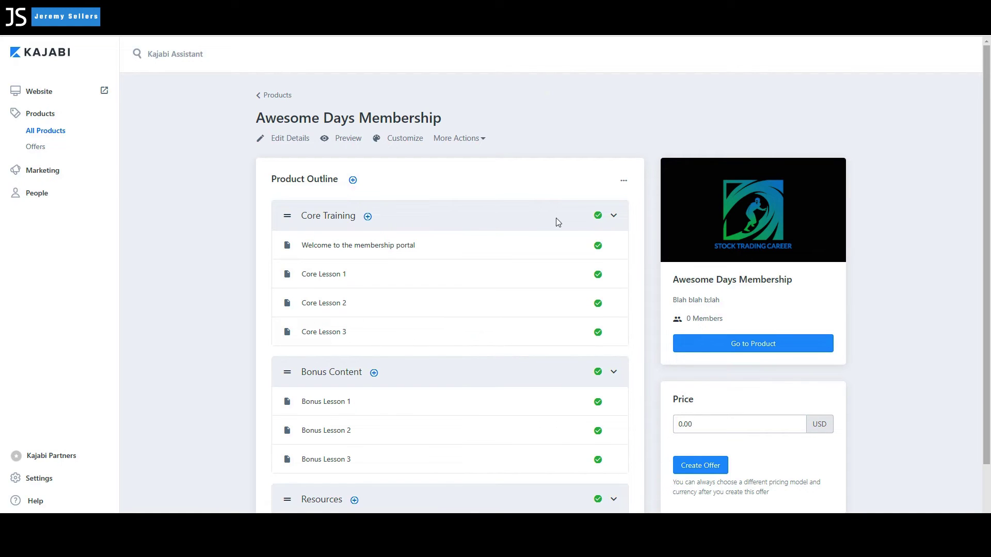
Go back to the Products list and reopen Awesome Days Membership.
left_click(276, 97)
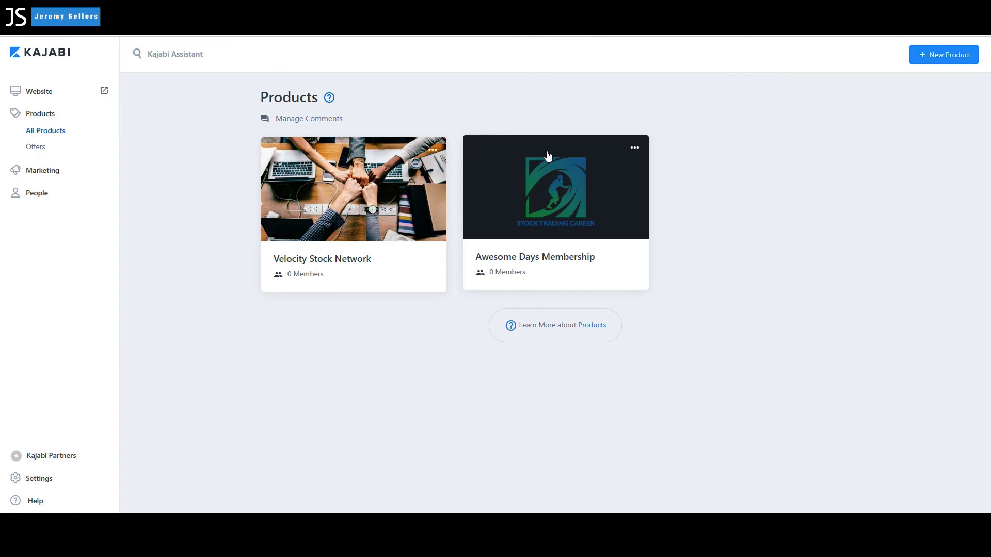
left_click(580, 159)
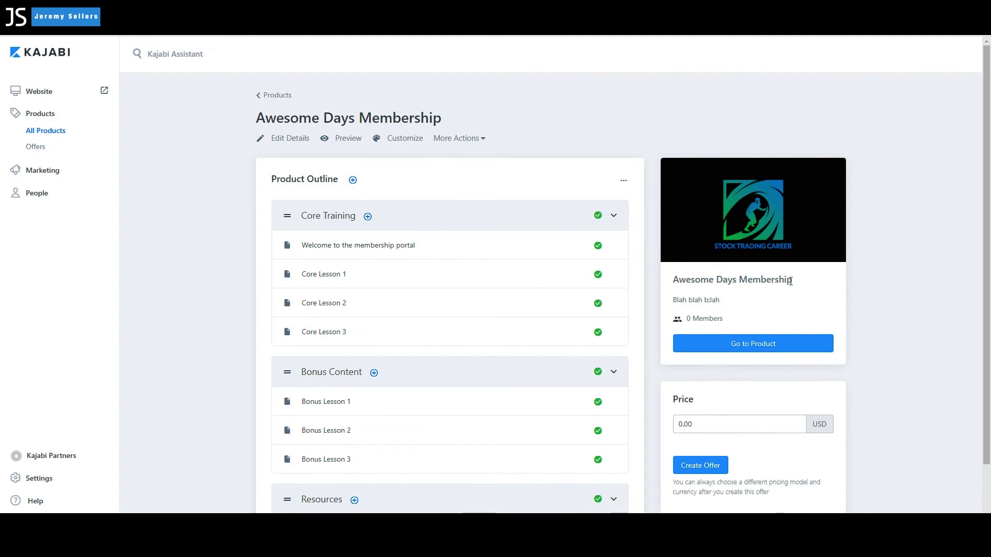
Preview Awesome Days Membership in member view, scrolling through its welcome video and categories.
left_click(768, 345)
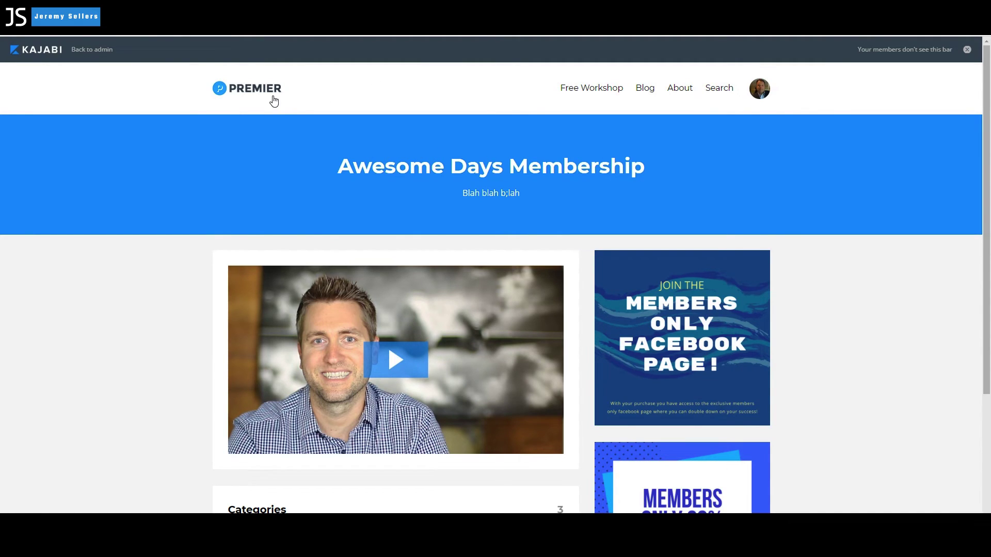
scroll(301, 478, "down", 1)
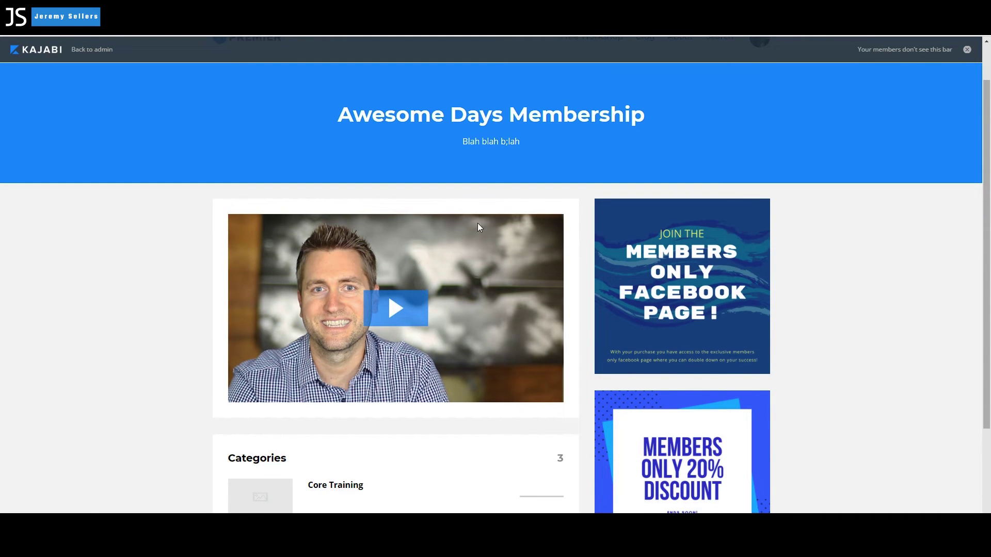
scroll(361, 309, "down", 3)
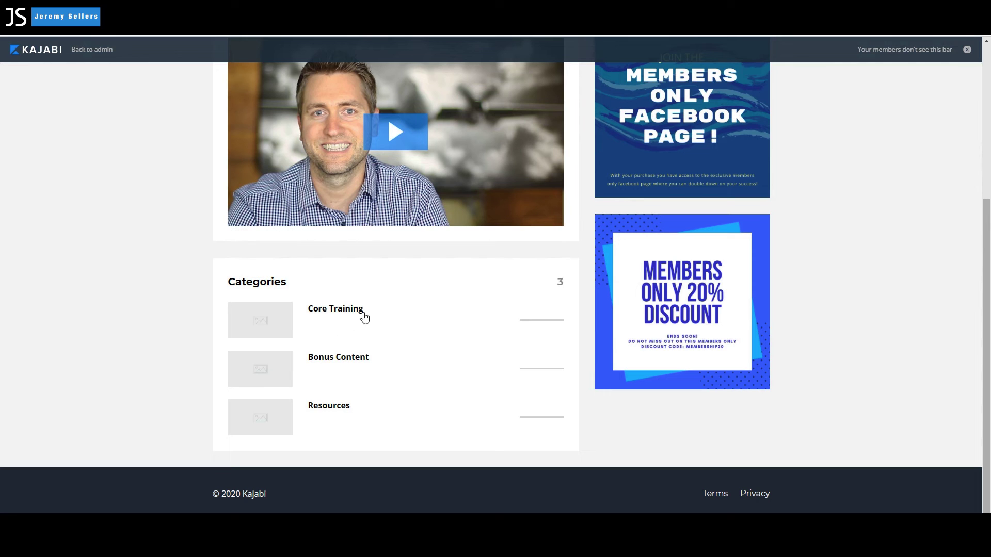
scroll(406, 367, "up", 4)
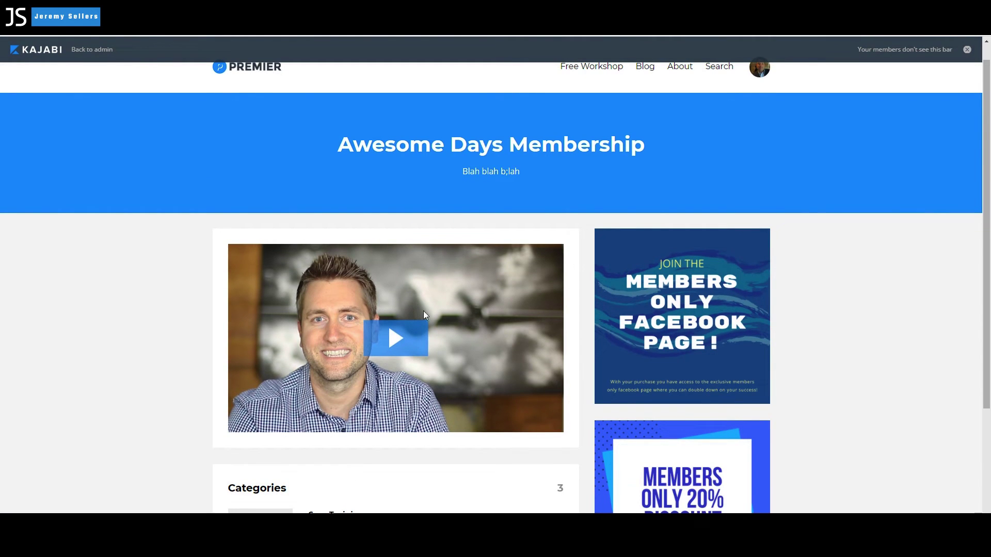
scroll(619, 294, "down", 1)
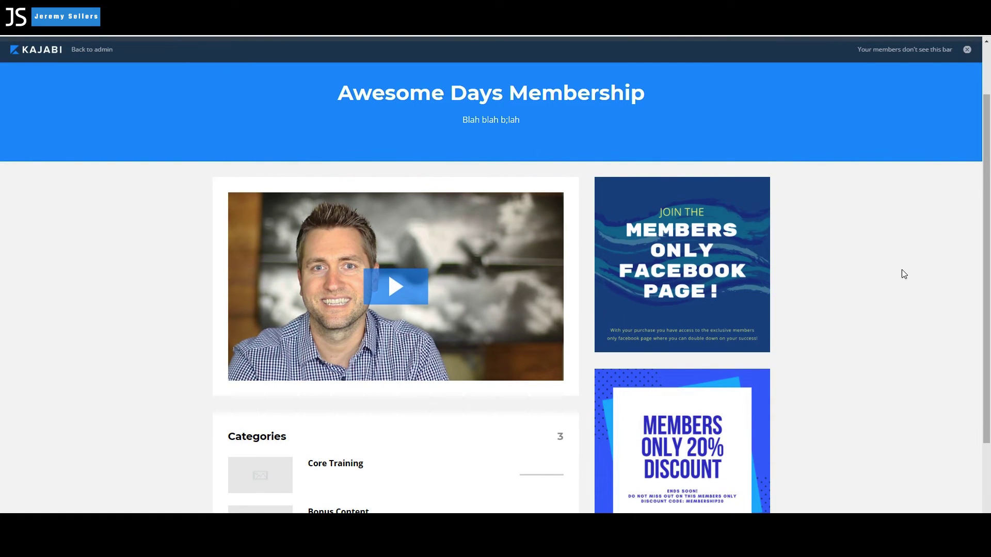
left_click_drag(913, 270, 809, 285)
left_click_drag(819, 425, 778, 438)
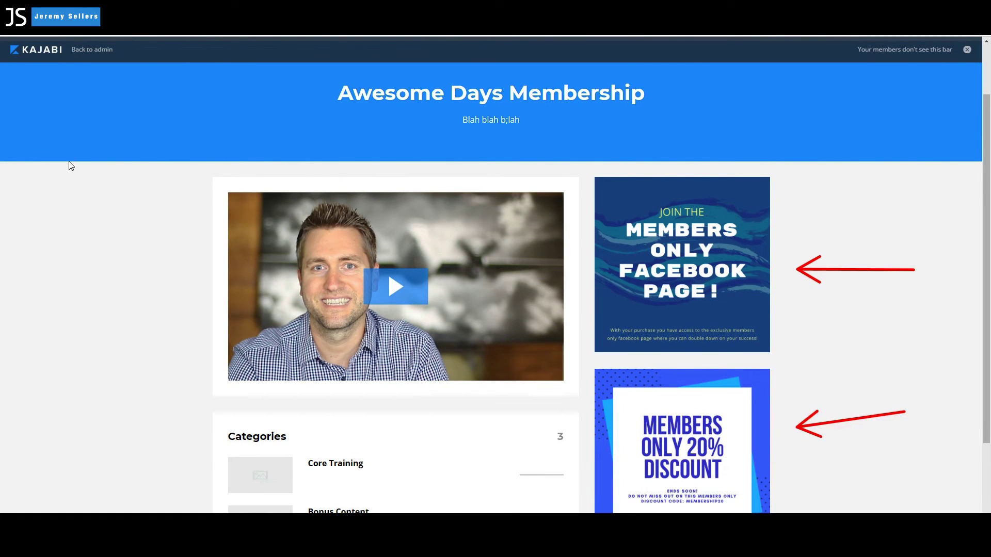
left_click_drag(69, 174, 273, 134)
left_click_drag(140, 281, 214, 282)
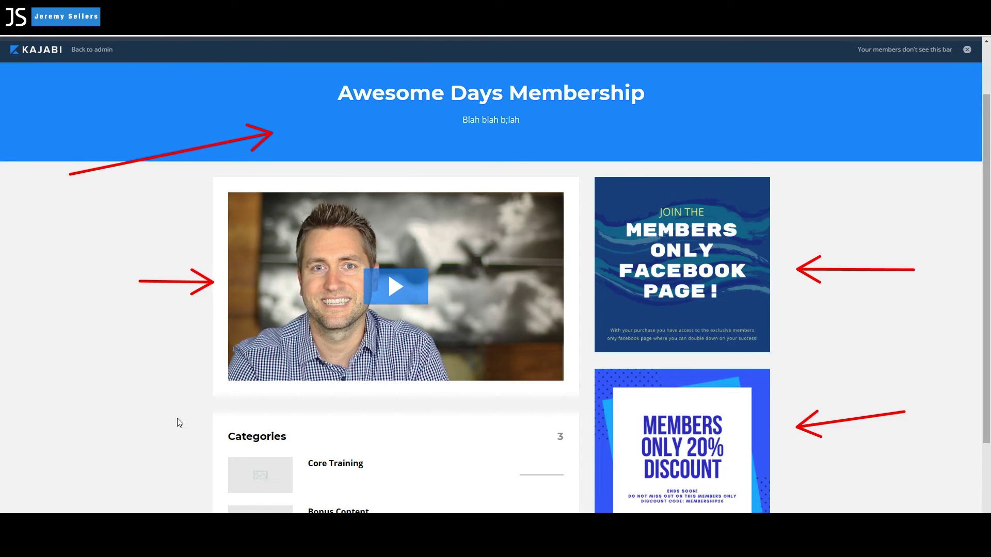
key("Escape")
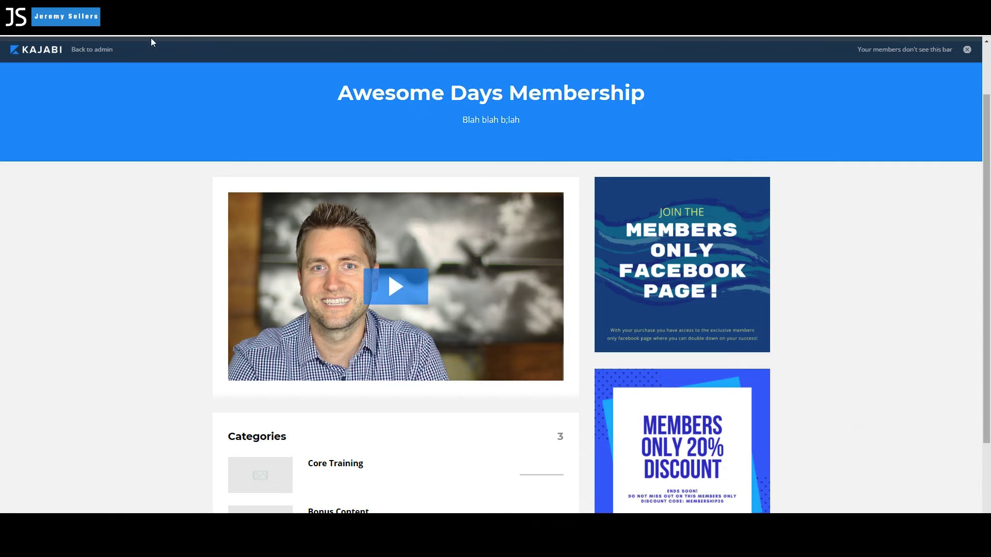
Return to the admin page and check the outline's expand/collapse and add menus without choosing.
left_click(91, 52)
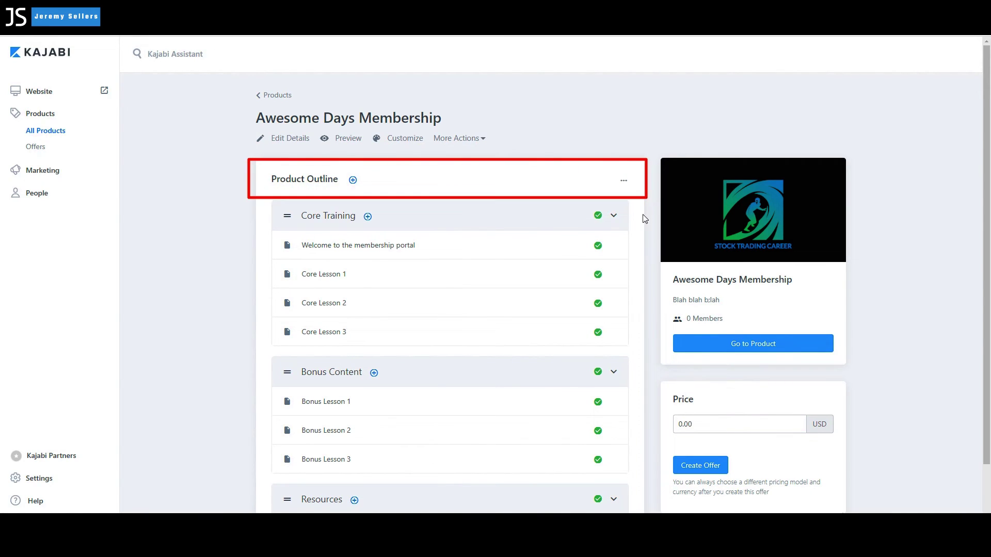
left_click(624, 182)
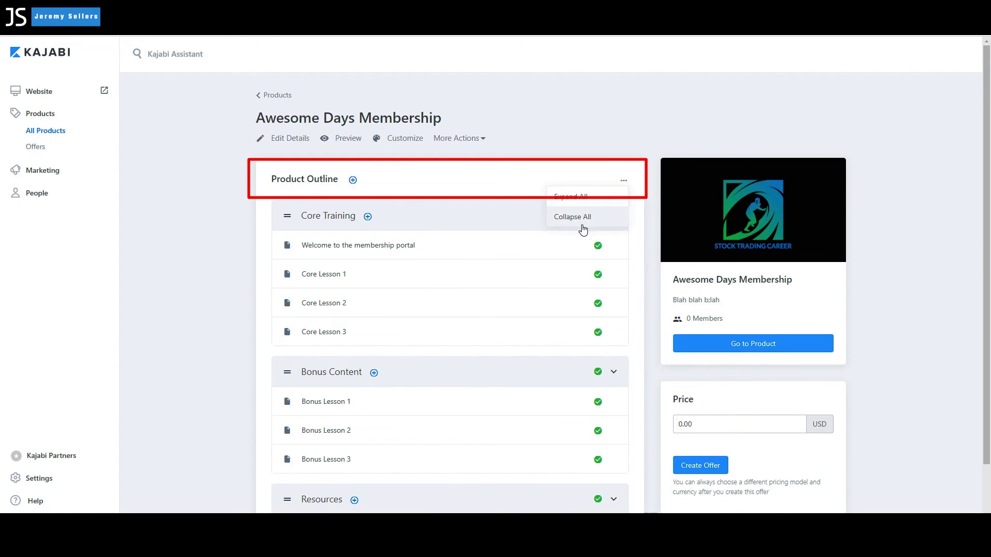
left_click(353, 180)
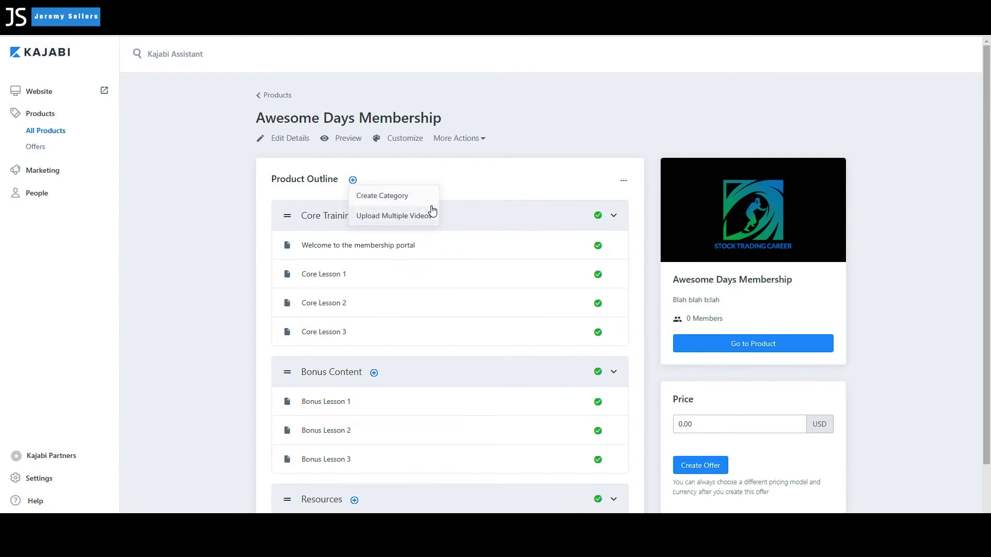
left_click(244, 207)
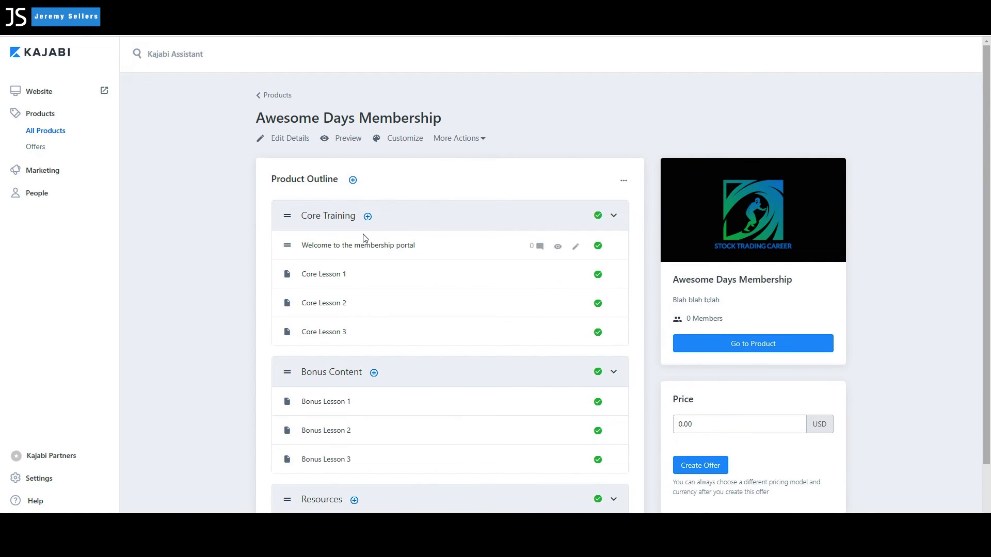
Check Core Training's add-content options, then move Core Lesson 3 above Core Lesson 2.
left_click(367, 217)
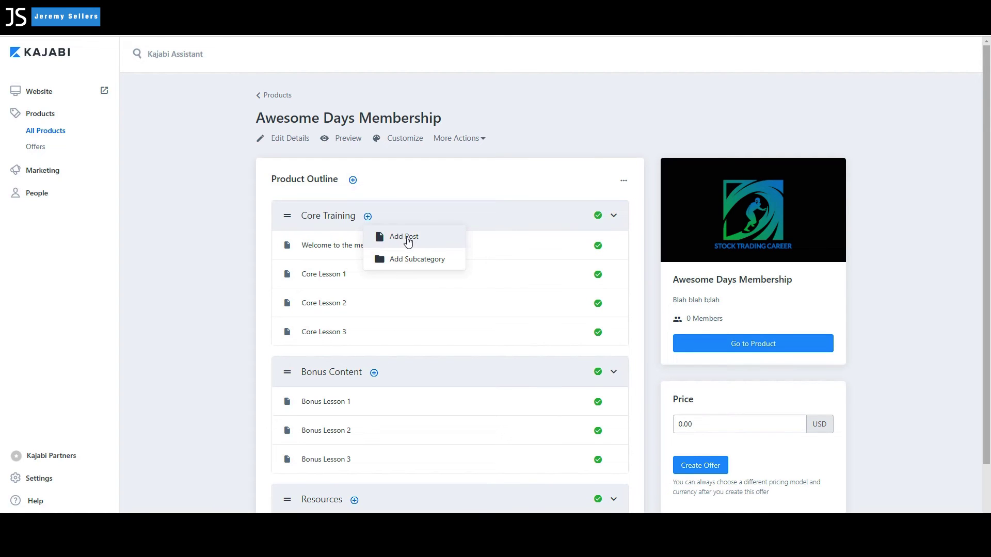
left_click(243, 248)
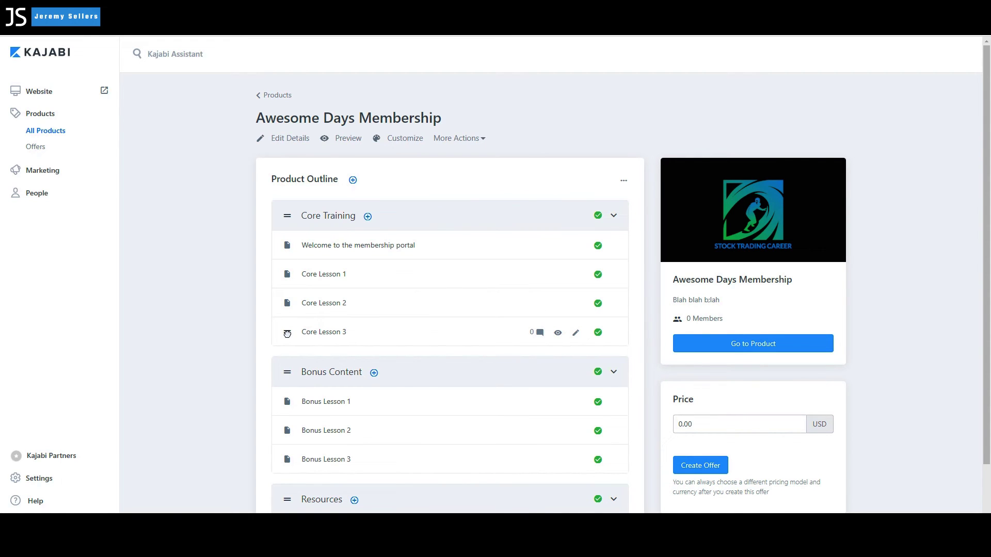
left_click_drag(287, 334, 286, 301)
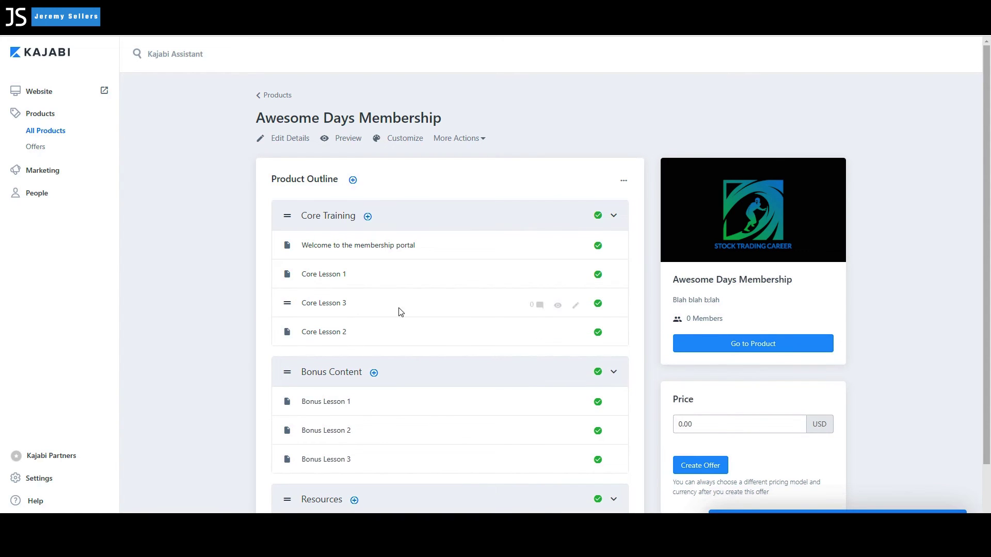
Switch Core Lesson 3 to Draft, then back to Published.
left_click(598, 305)
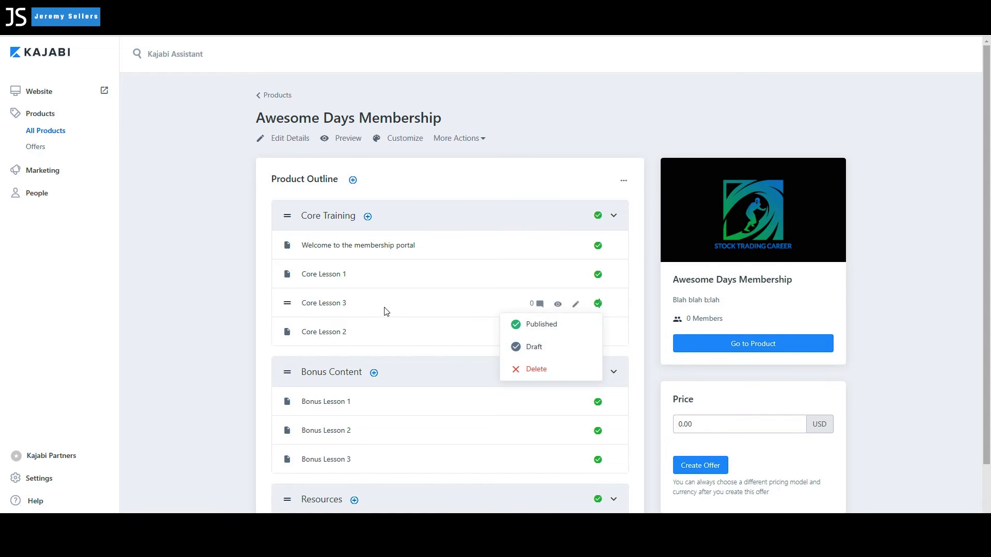
left_click(517, 352)
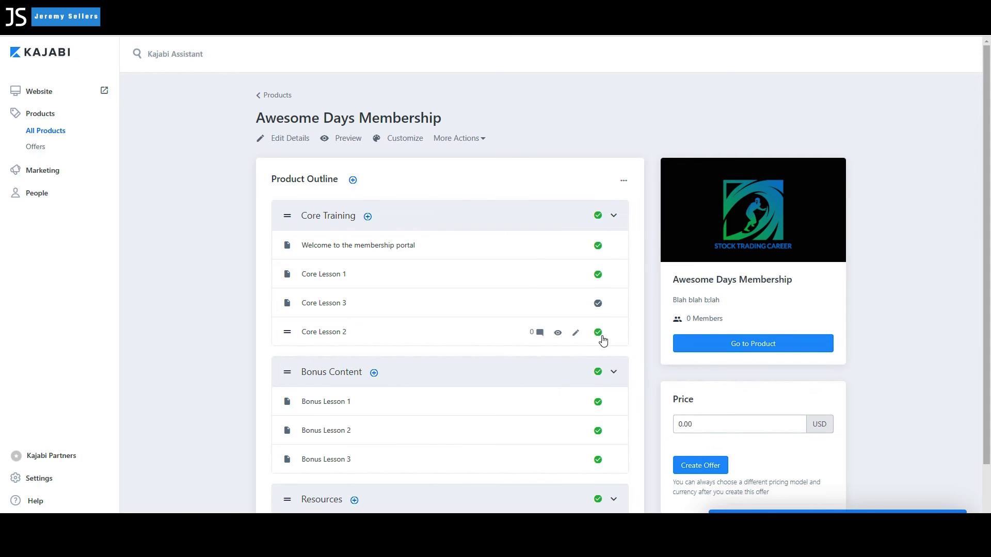
left_click(598, 307)
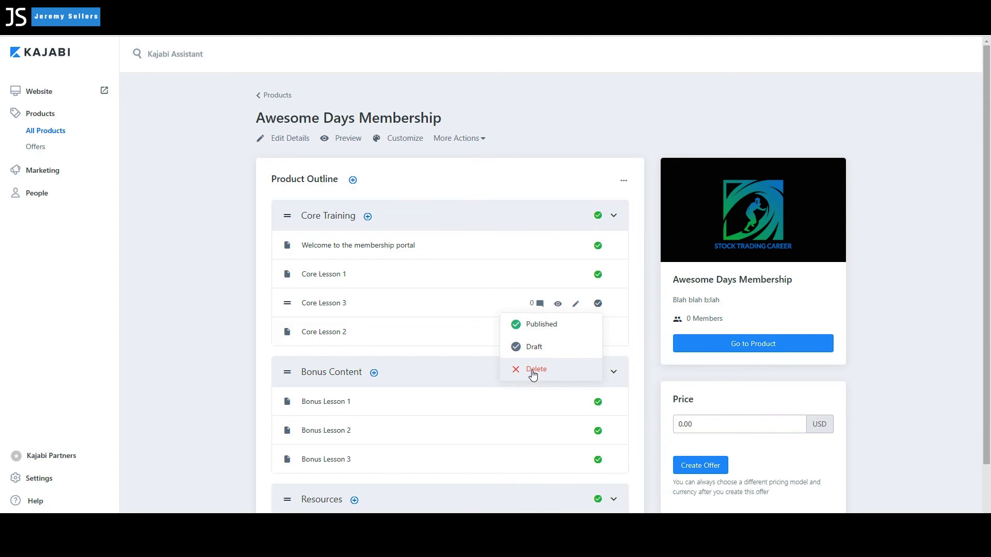
left_click(522, 329)
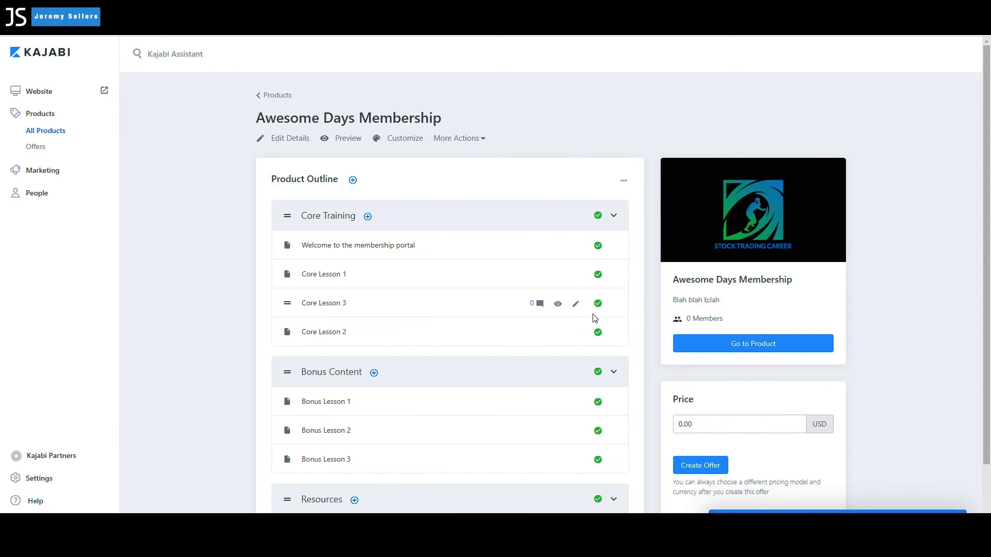
Scroll the outline and go back to the Products list.
scroll(560, 400, "down", 2)
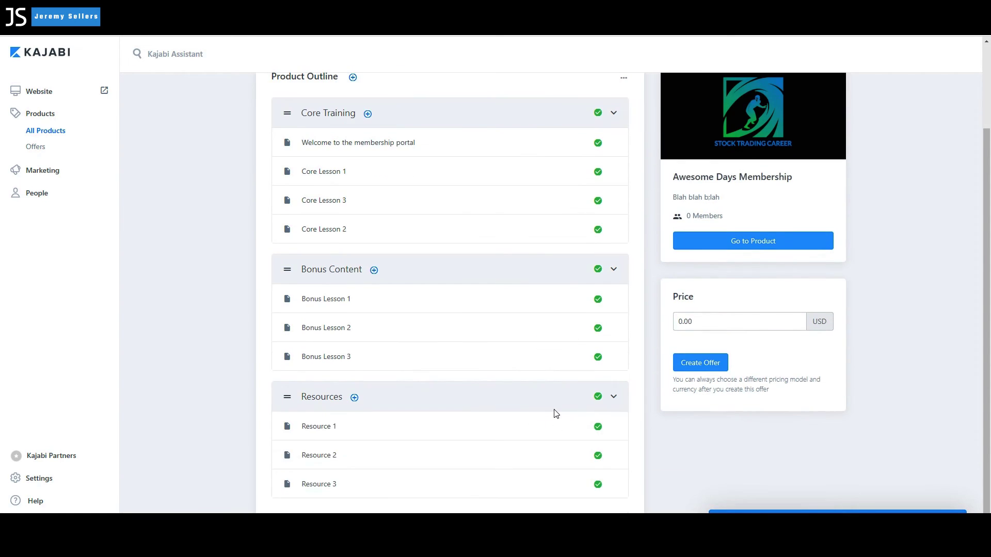
scroll(555, 413, "up", 2)
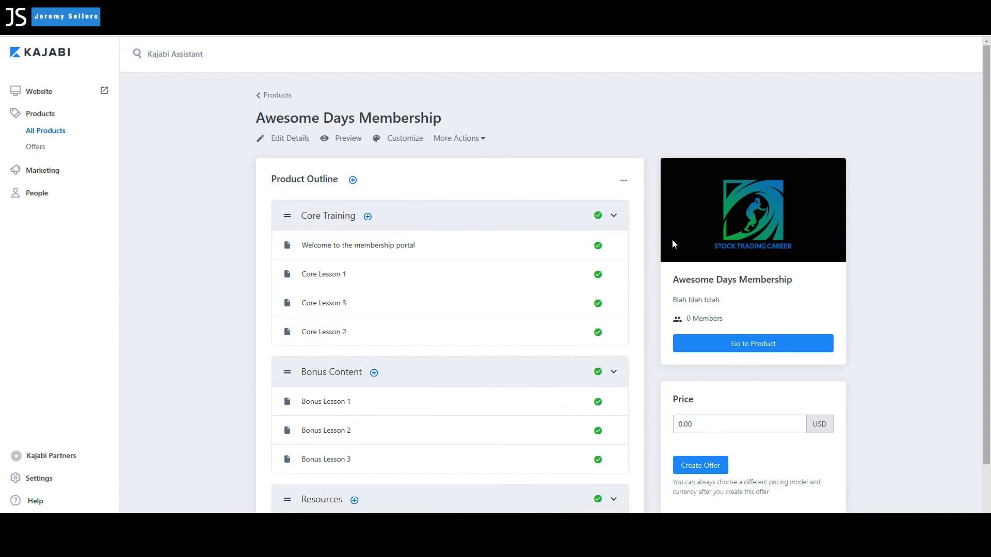
left_click(283, 98)
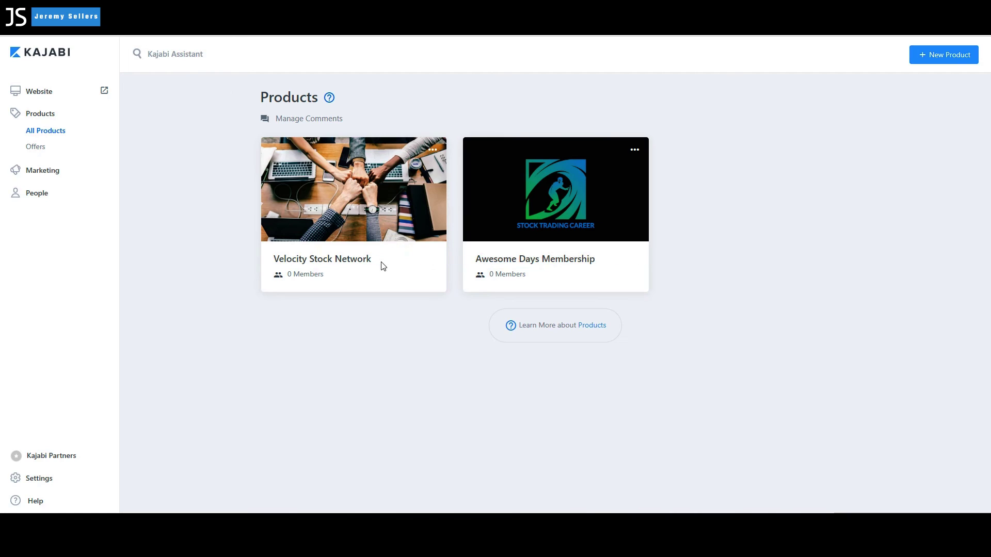
Open Velocity Stock Network and view its community as members see it.
left_click(388, 187)
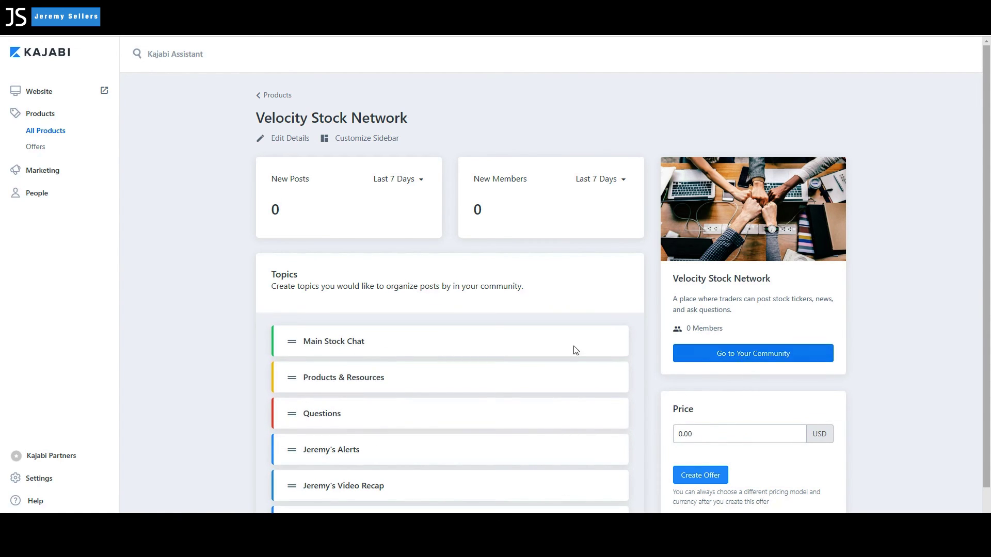
left_click(740, 362)
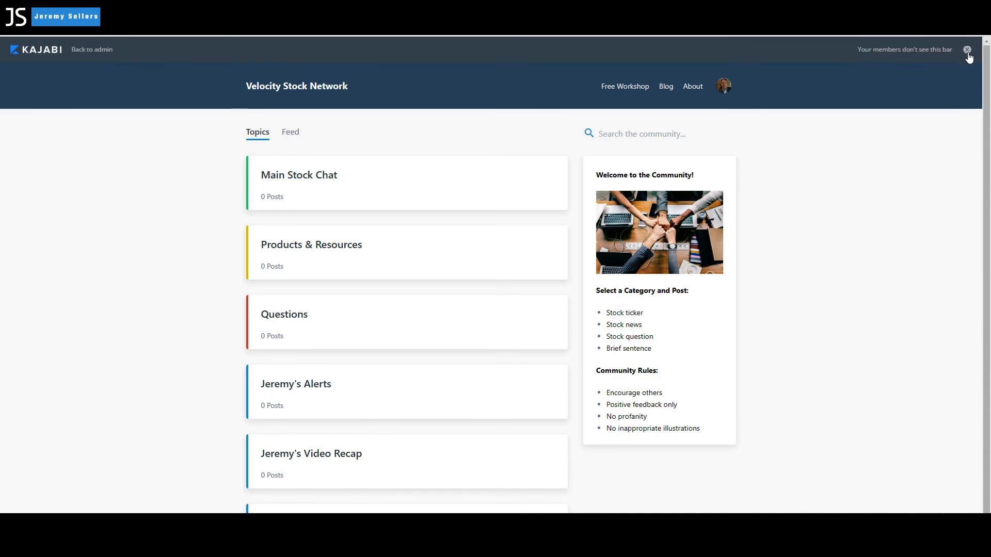
With the admin bar hidden, check Velocity Stock Network's Feed and Topics tabs, then restore the bar.
left_click(967, 50)
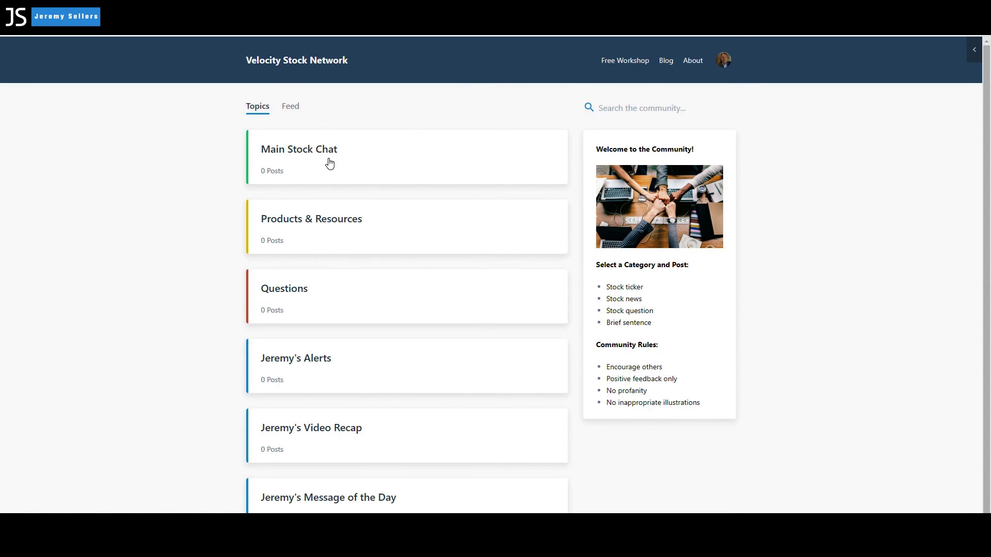
left_click(292, 108)
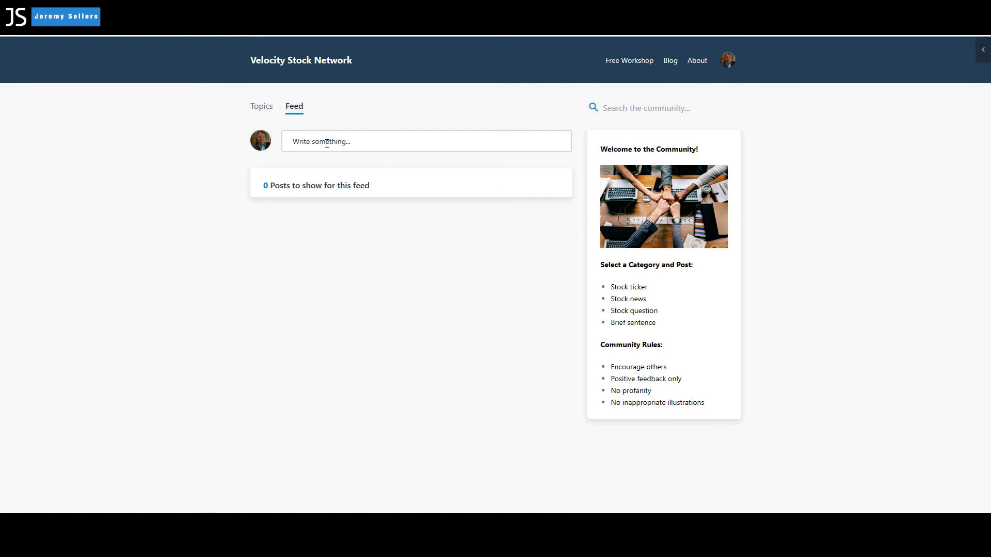
left_click(264, 106)
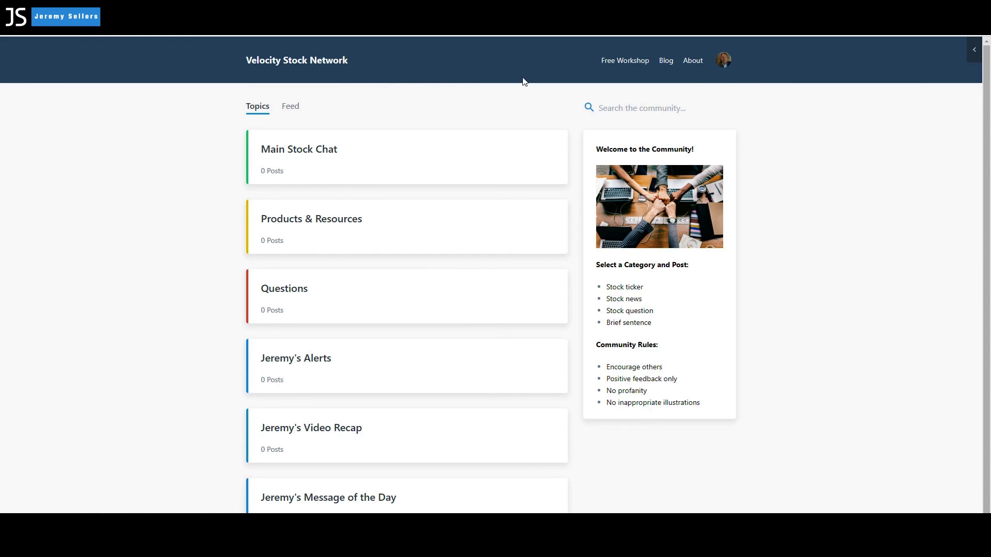
left_click(974, 51)
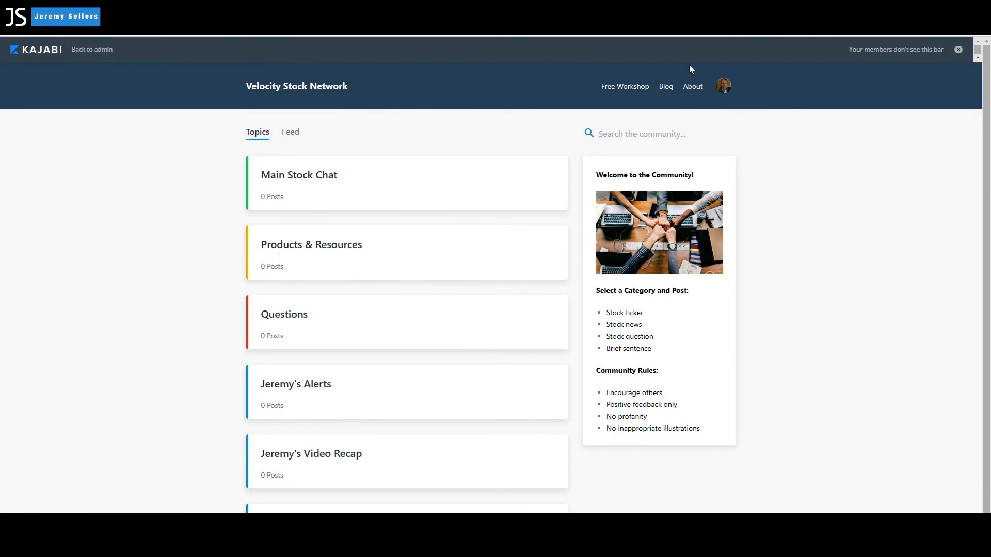
Go back to admin and reach All Products, listing Velocity Stock Network and Awesome Days Membership.
left_click(107, 60)
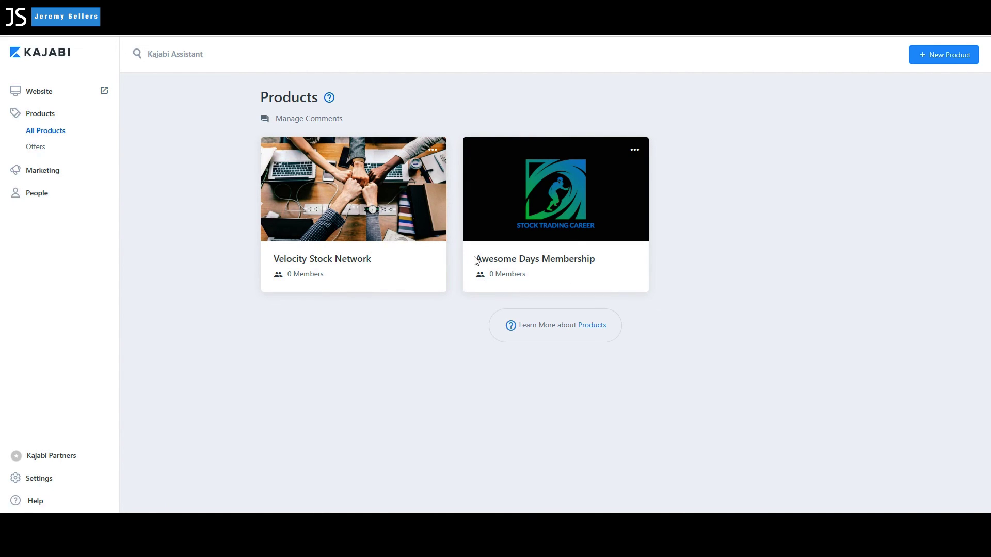
mouse_move(475, 256)
left_mouse_down()
mouse_move(380, 258)
mouse_move(482, 289)
mouse_move(490, 274)
left_mouse_up()
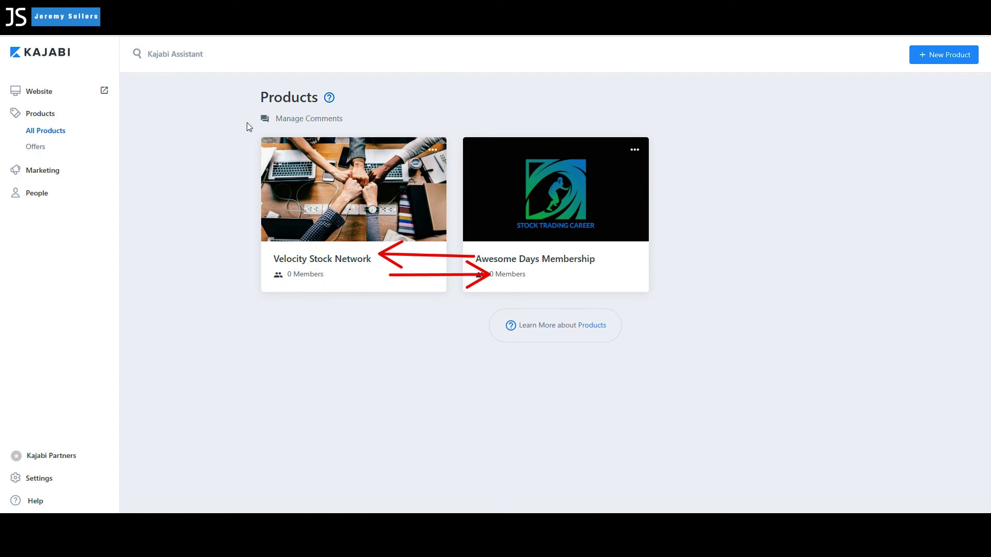
mouse_move(230, 79)
left_mouse_down()
mouse_move(734, 398)
mouse_move(788, 405)
left_mouse_up()
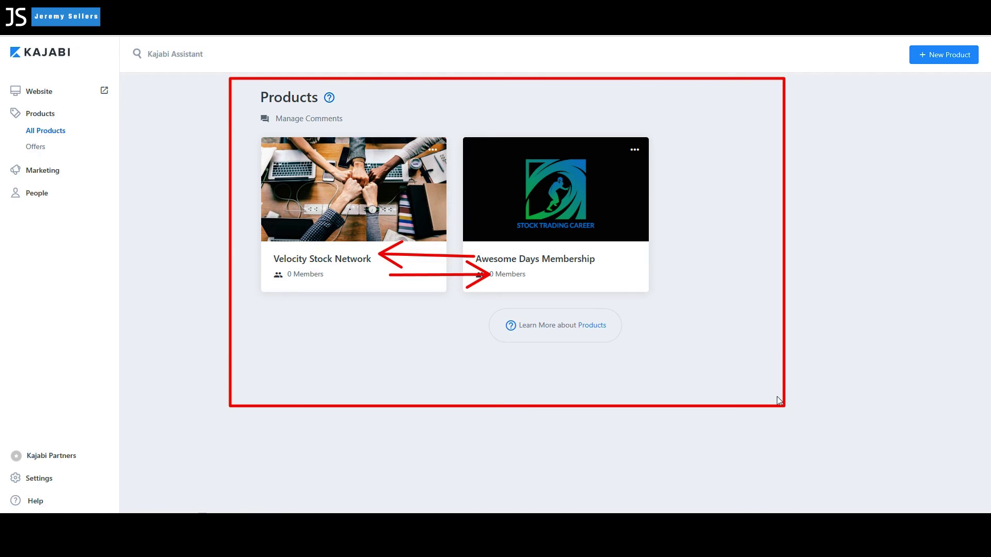
key("Escape")
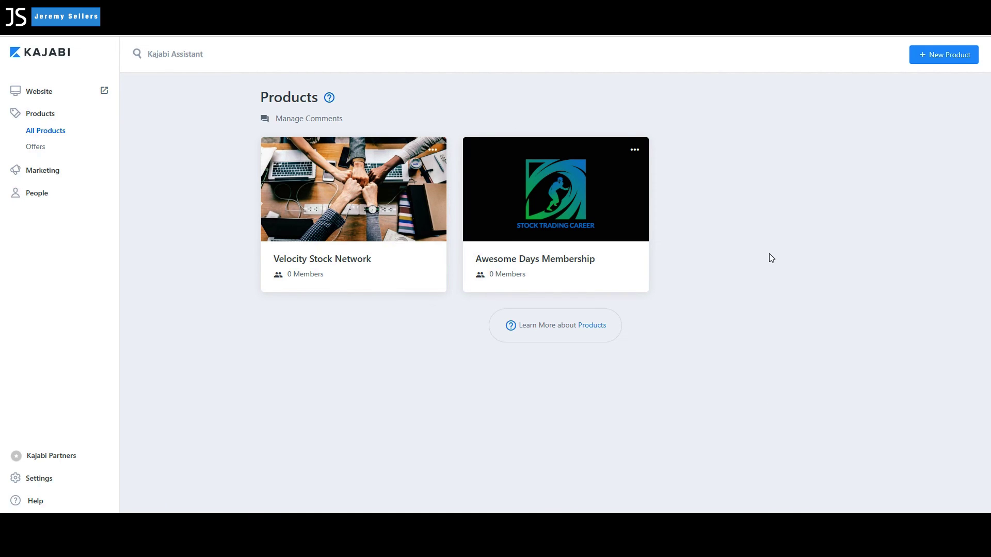